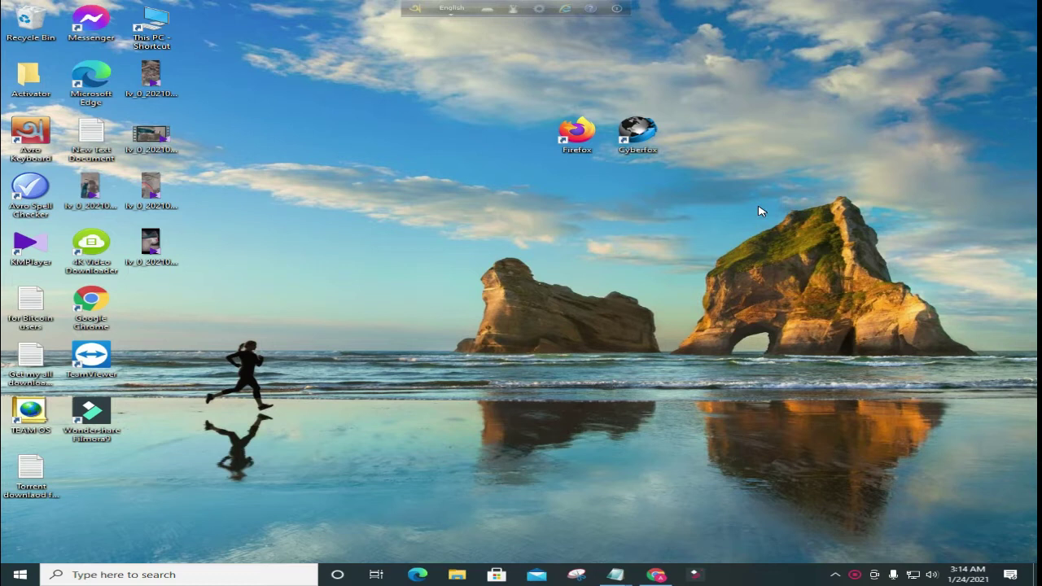
click(551, 170)
drag(665, 163, 693, 107)
right_click(391, 152)
right_click(437, 187)
click(480, 218)
right_click(482, 219)
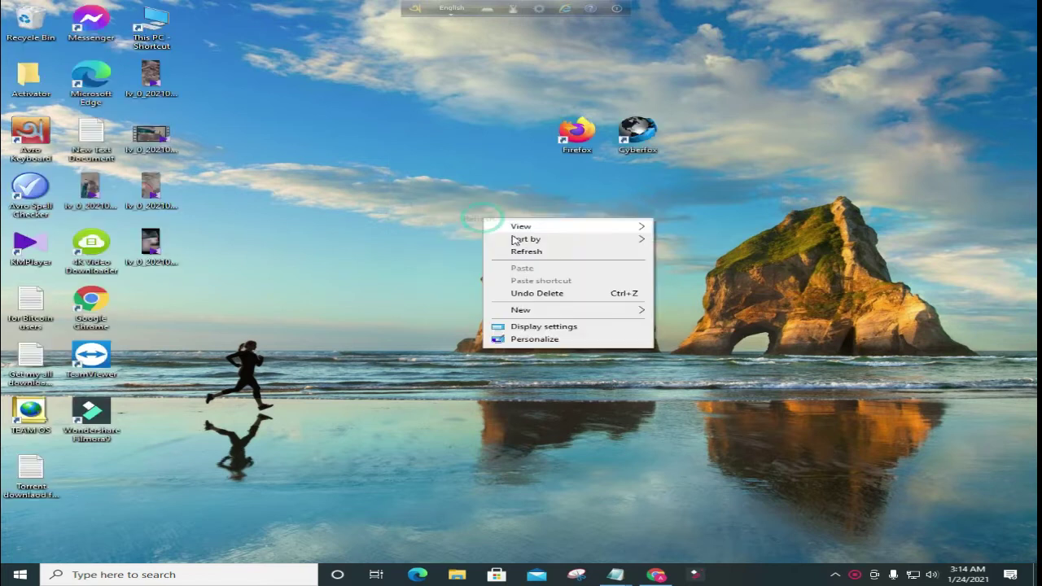
click(537, 252)
right_click(543, 254)
click(583, 287)
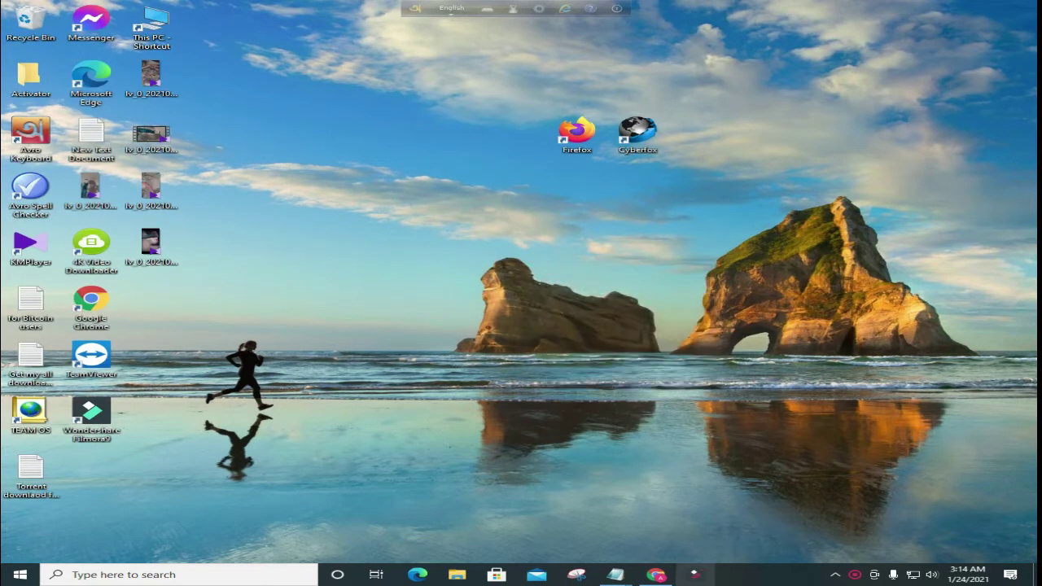
right_click(489, 351)
click(530, 381)
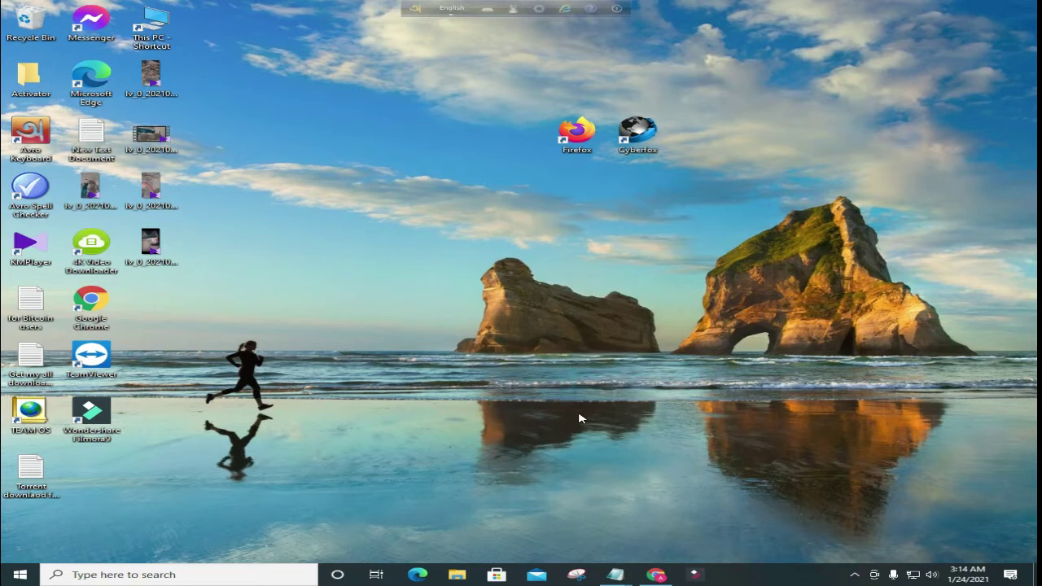
click(656, 576)
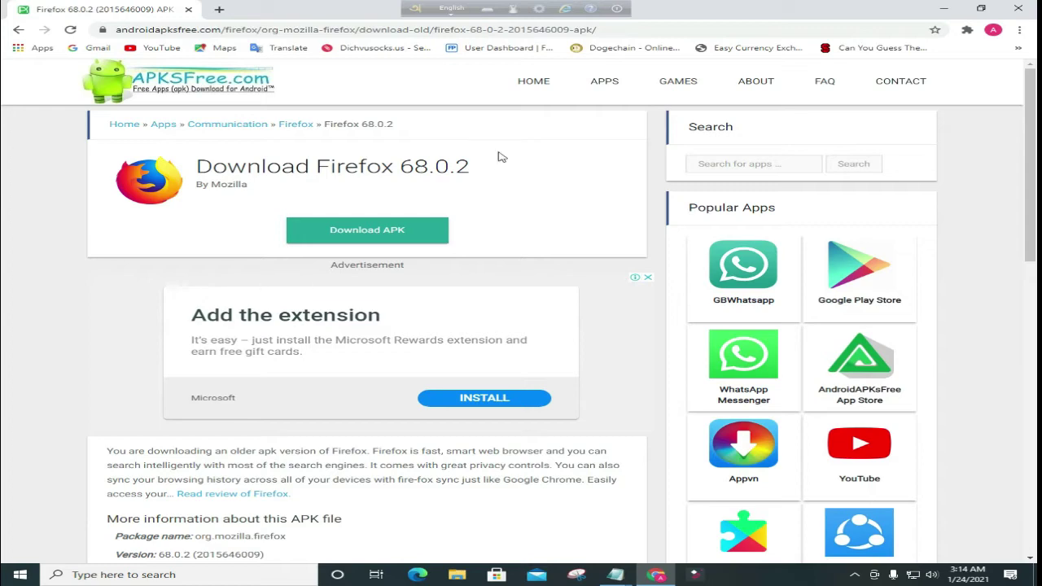
click(949, 7)
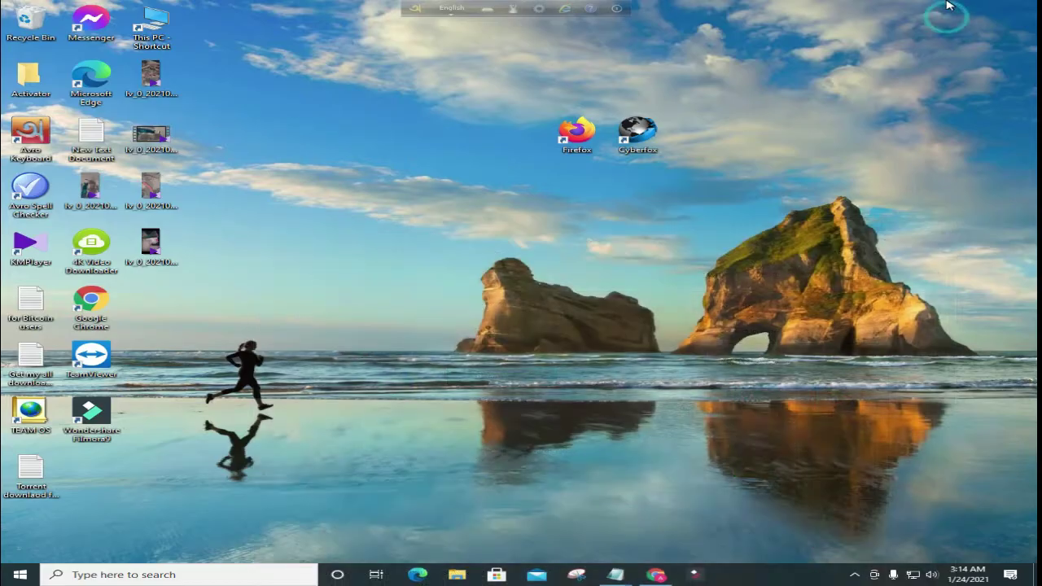
right_click(776, 66)
click(821, 94)
right_click(826, 92)
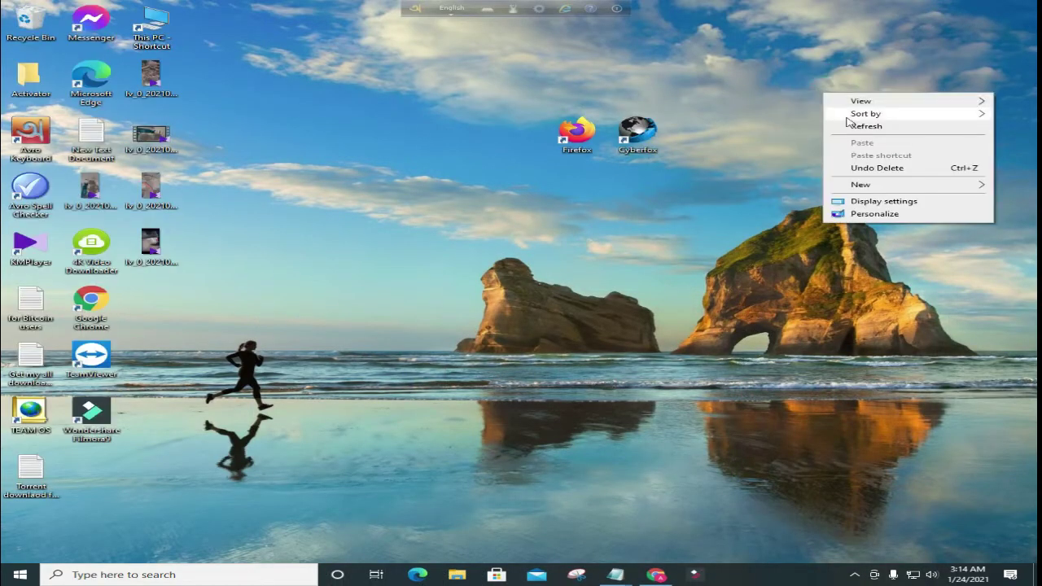
click(866, 123)
right_click(852, 124)
click(890, 157)
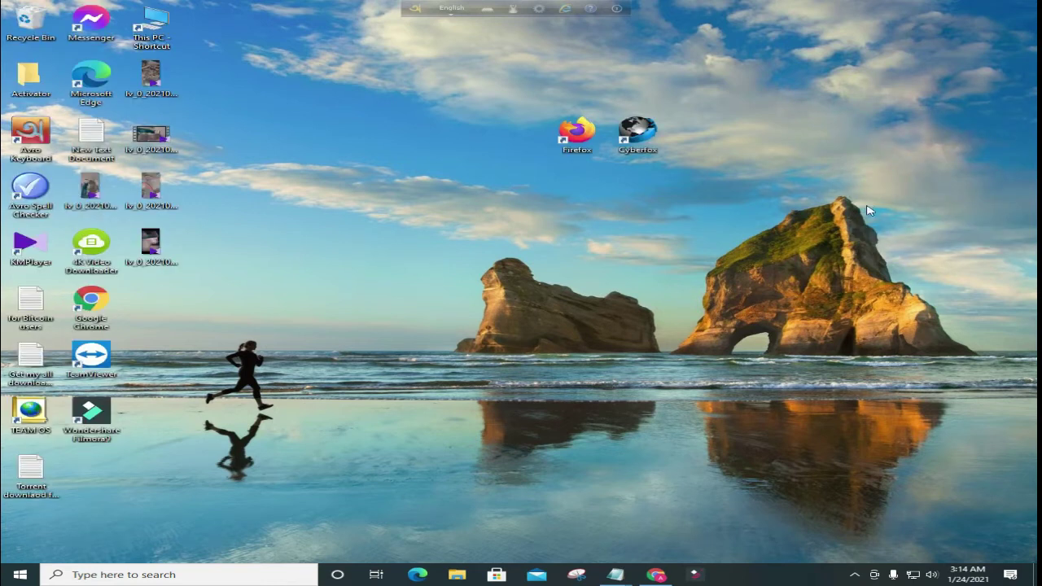
Step: Start Firefox without making it the default browser and review the IP address, location and browser details on whoer.net
double_click(576, 137)
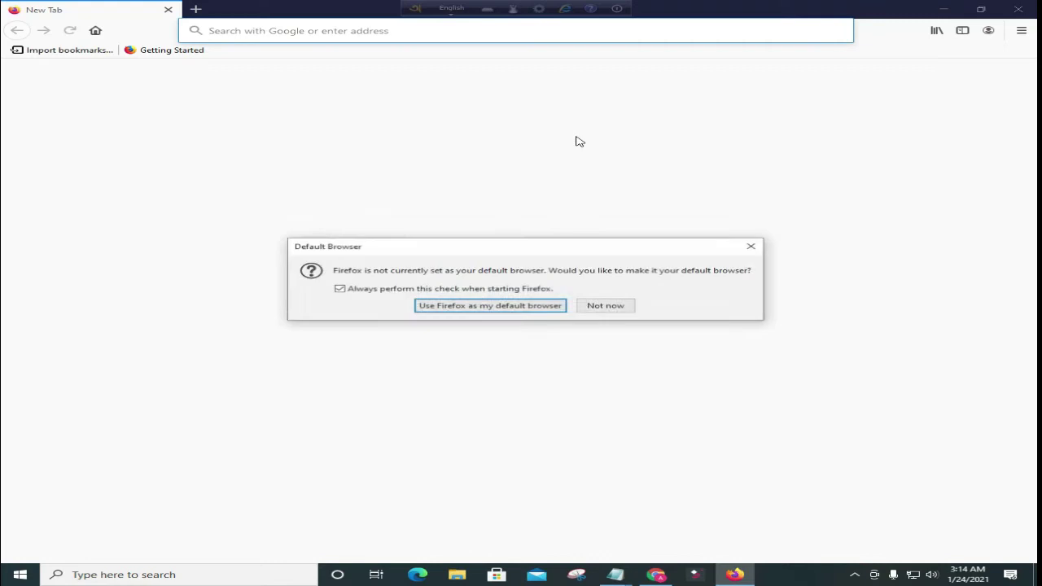
click(627, 306)
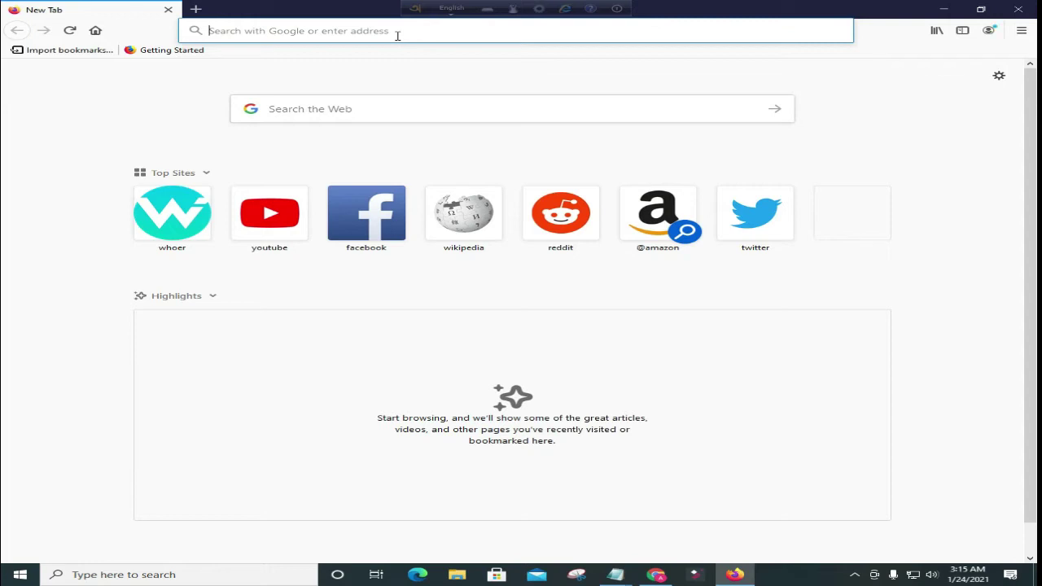
text(whoer.net)
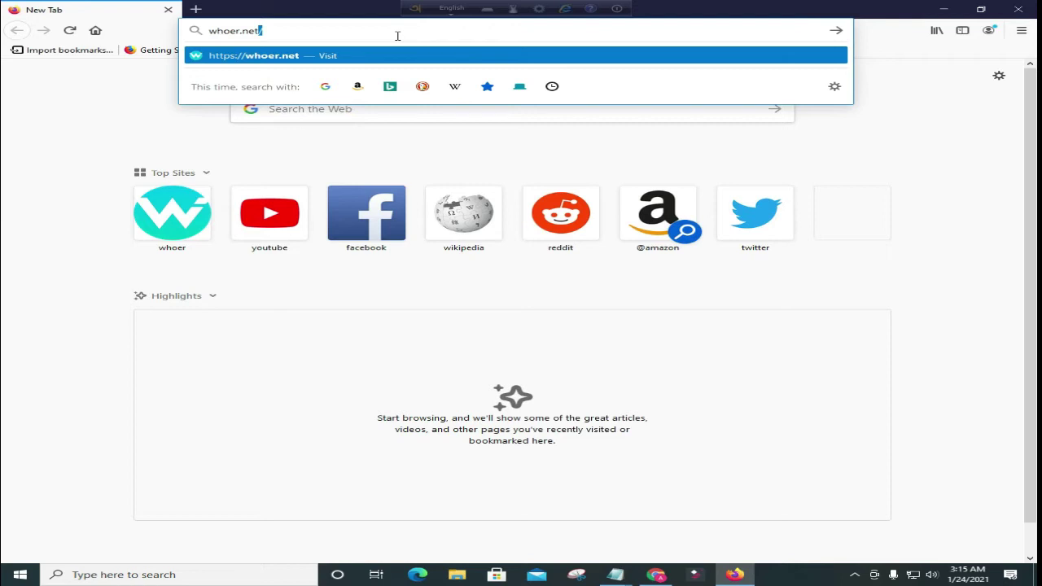
key(Return)
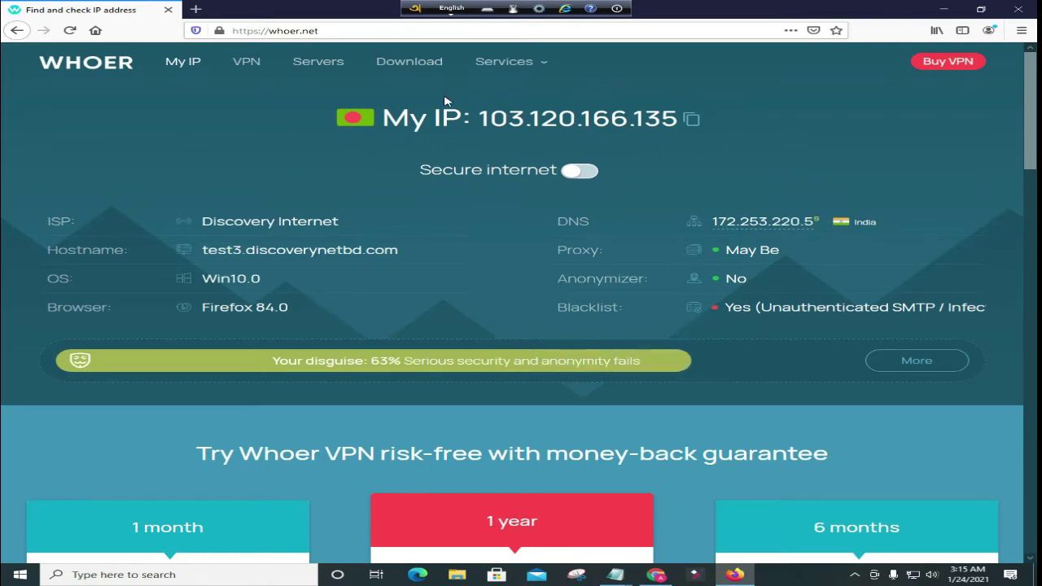
scroll(495, 269, down, 8)
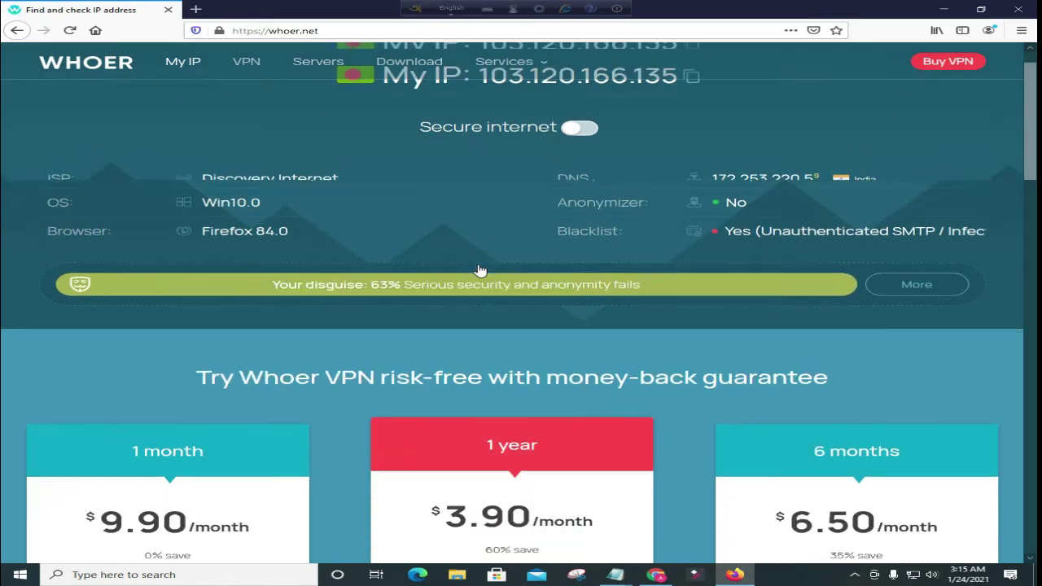
scroll(436, 277, down, 5)
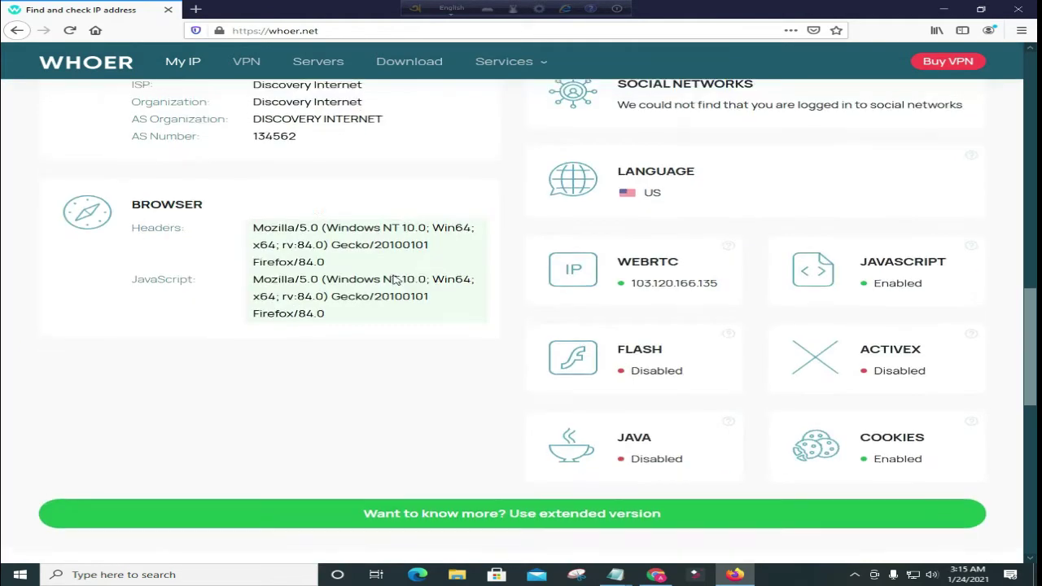
scroll(377, 272, up, 3)
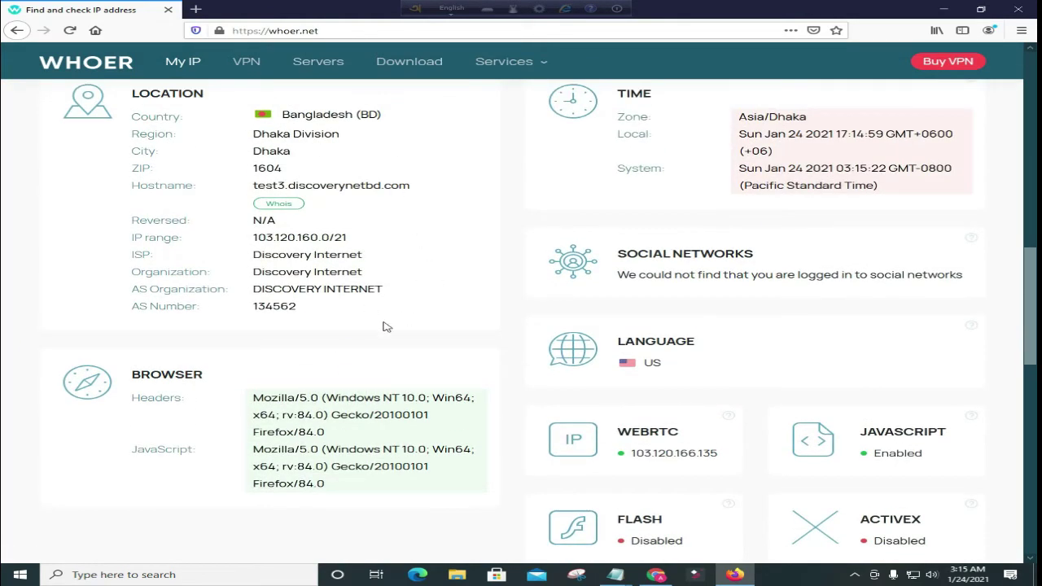
scroll(383, 326, up, 10)
Step: Replace the whoer.net tab with a new one, open Firefox's network connection settings and select Manual proxy configuration
click(195, 9)
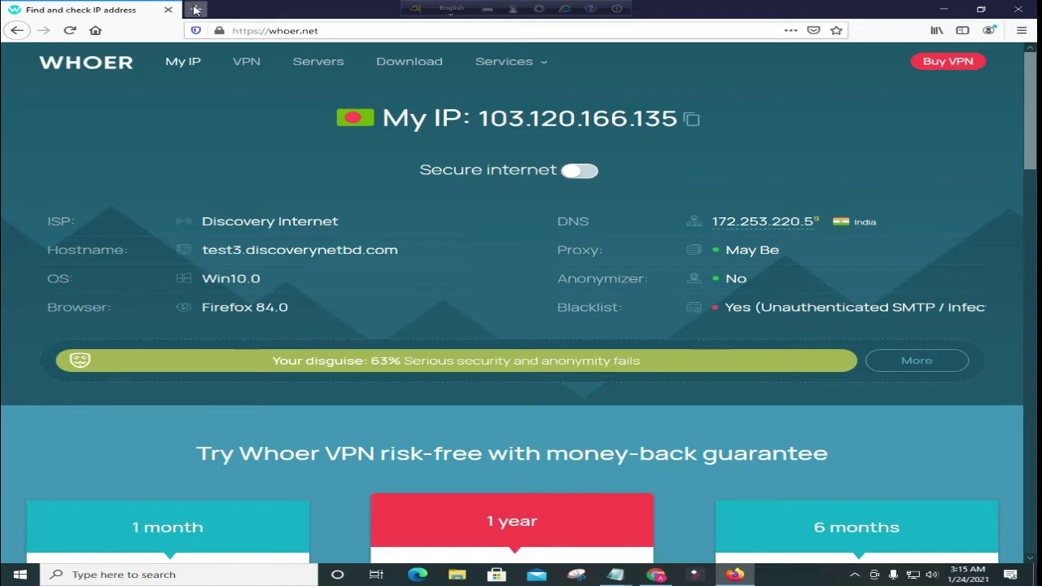
click(167, 10)
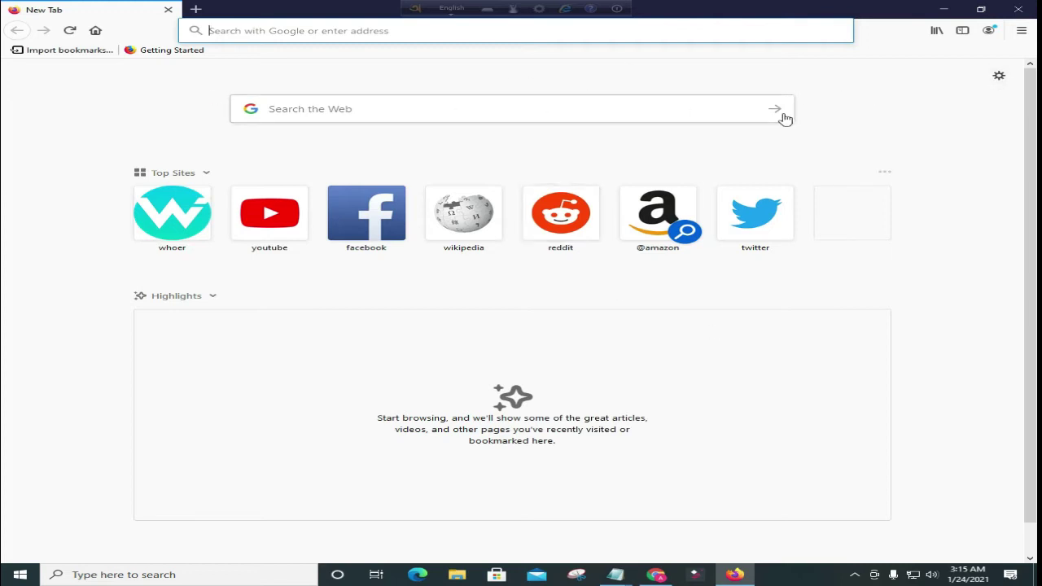
click(1000, 80)
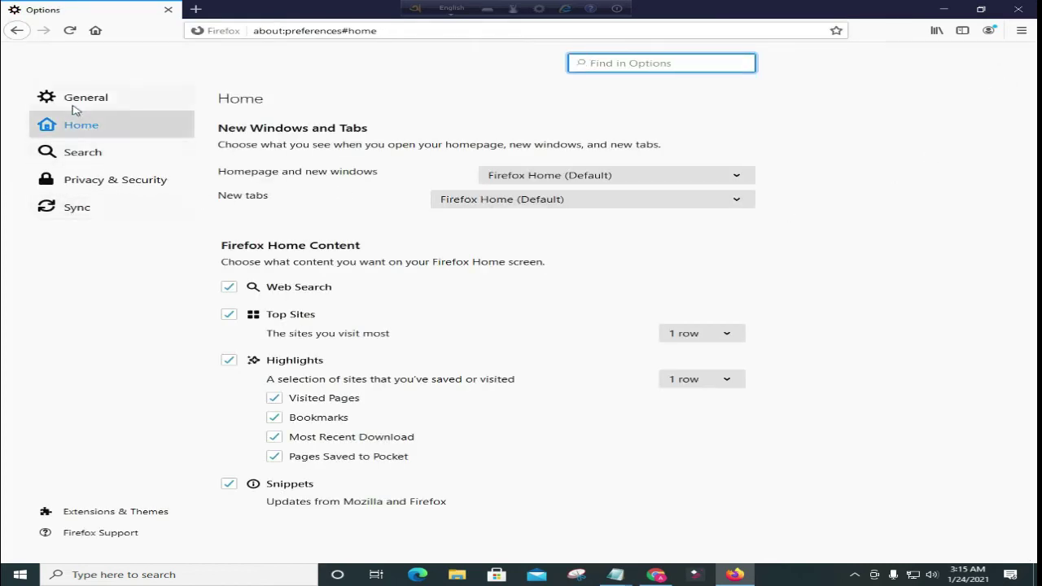
click(74, 104)
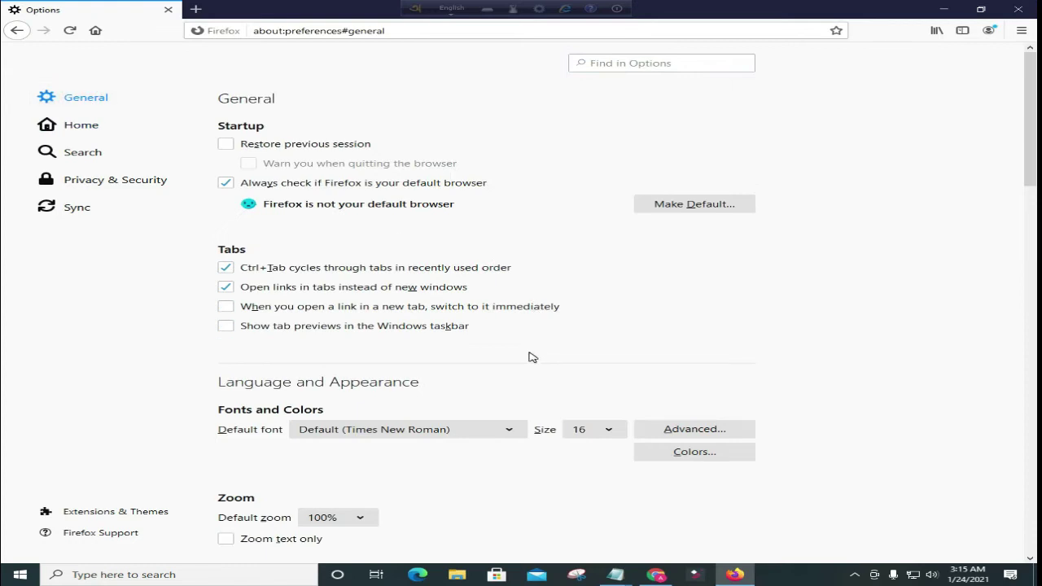
scroll(530, 356, down, 15)
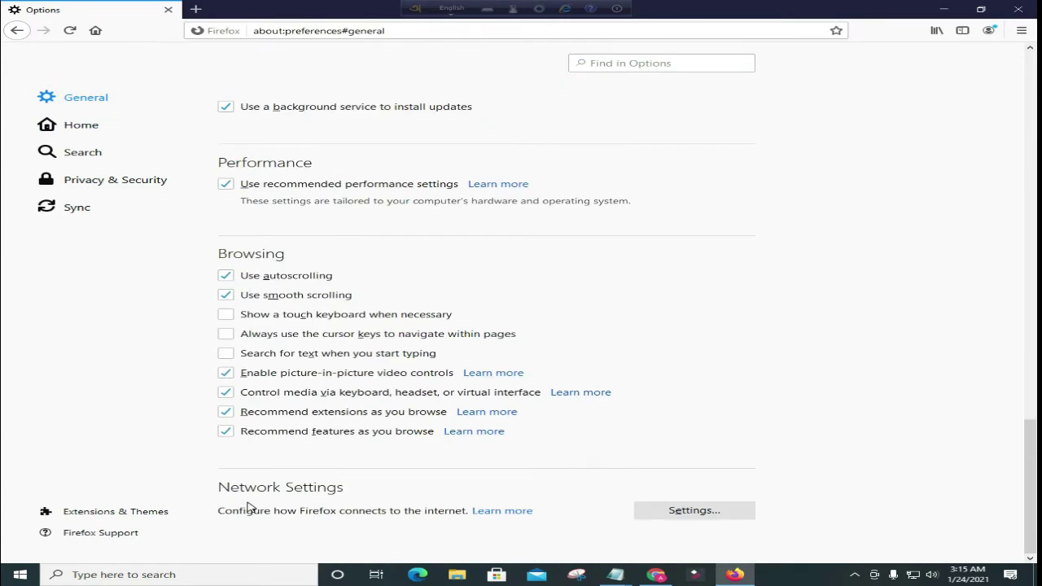
click(694, 512)
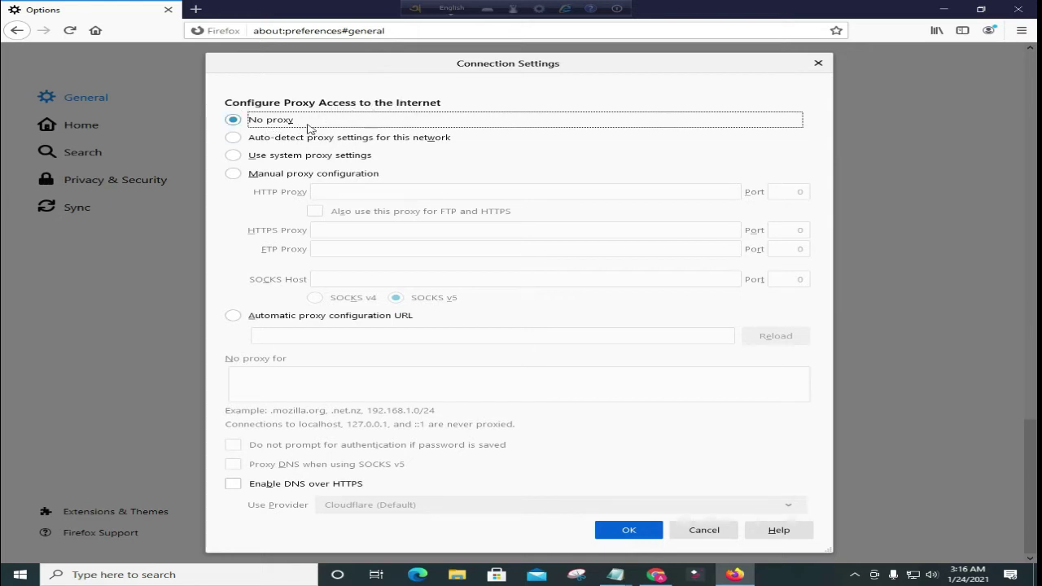
click(234, 176)
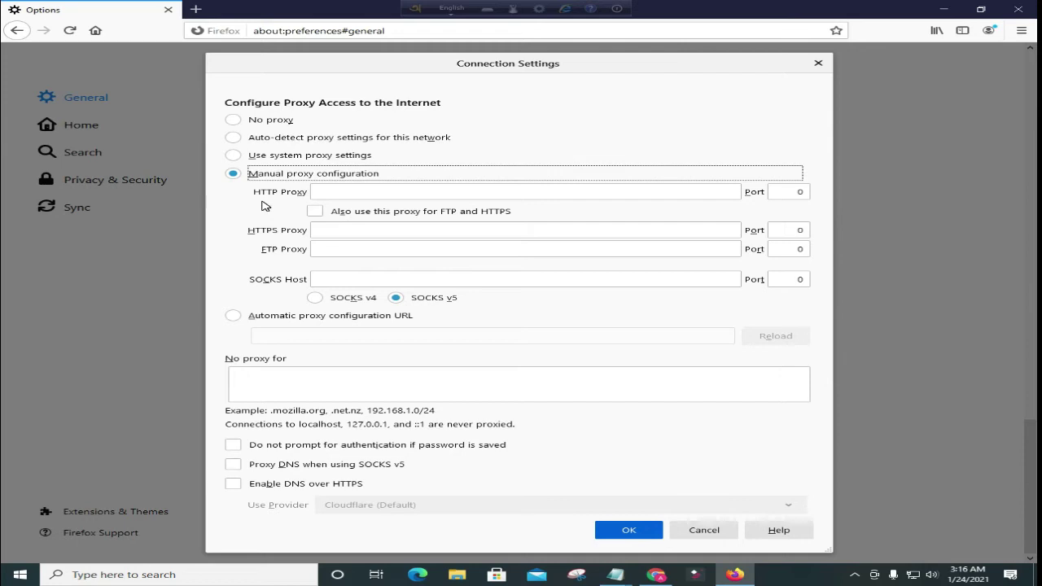
click(333, 191)
click(789, 192)
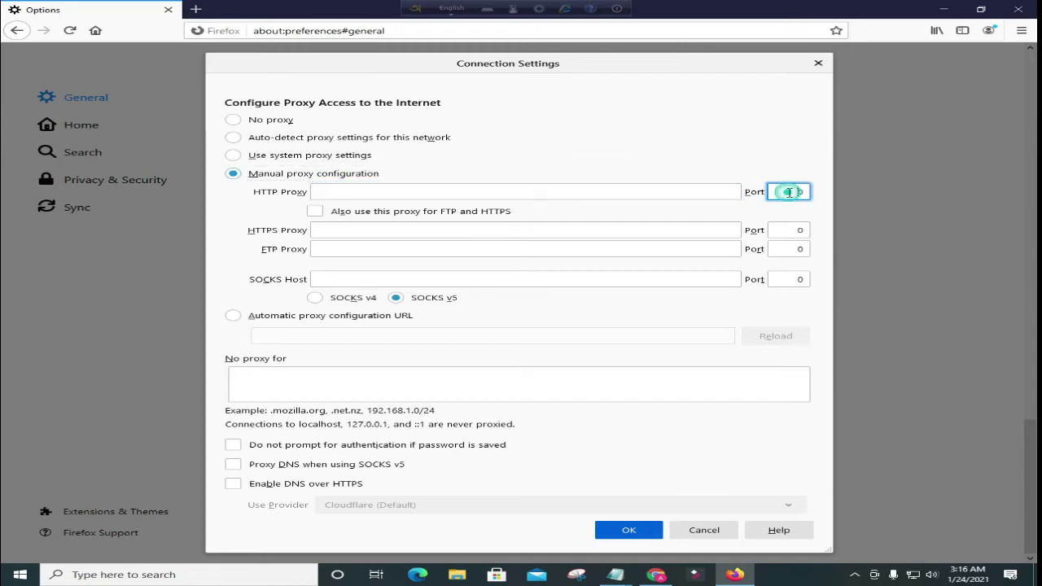
click(315, 211)
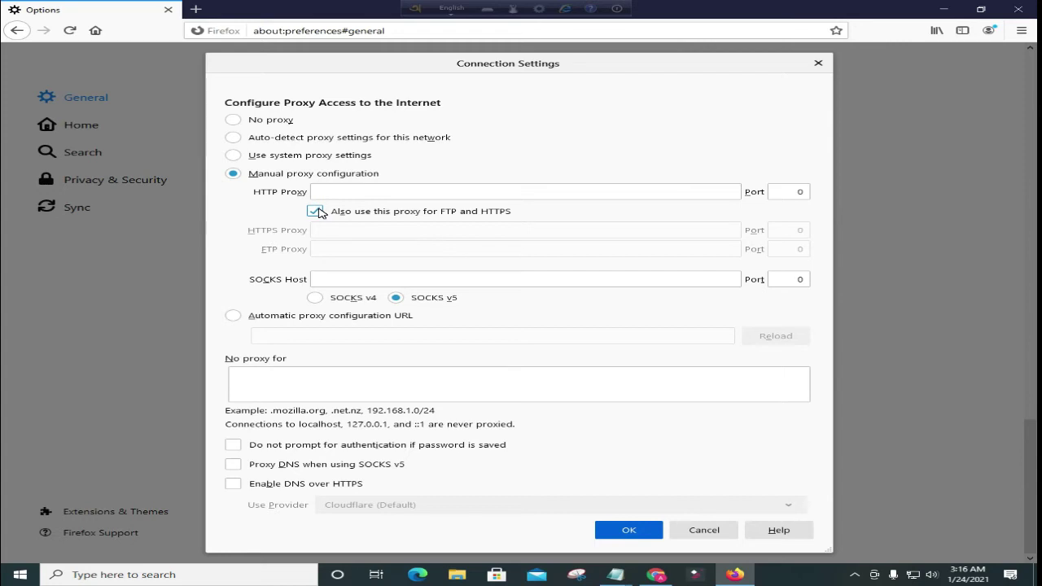
click(317, 212)
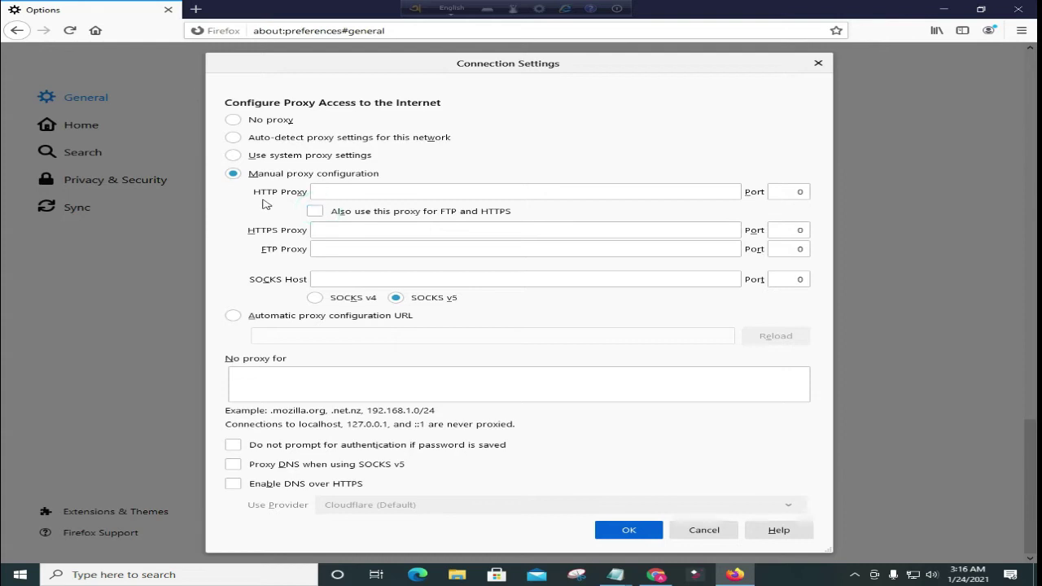
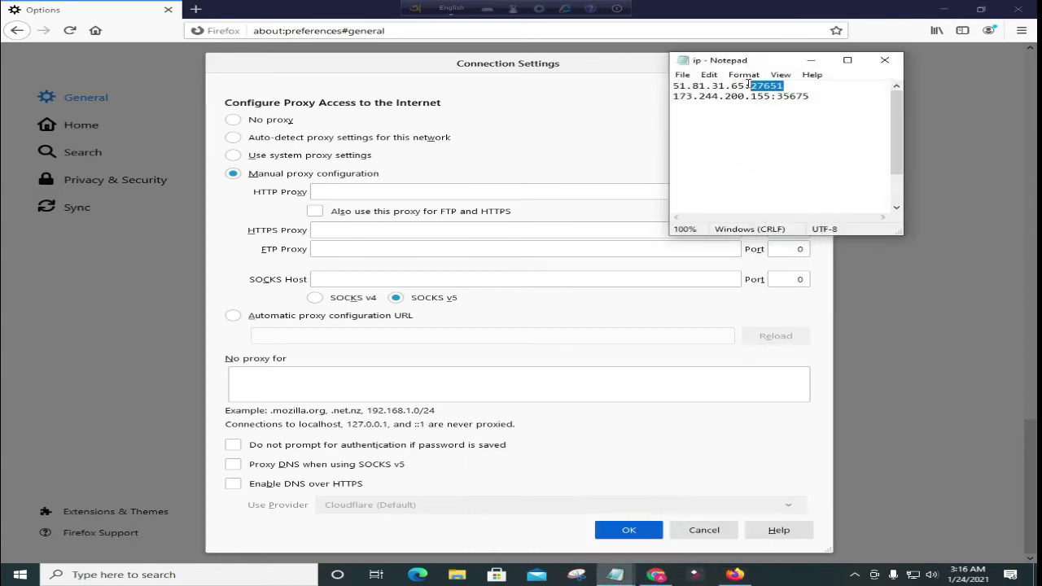
Step: Copy the proxy address 51.81.31.65, without its port, from the ip note in Notepad
drag(745, 86, 674, 85)
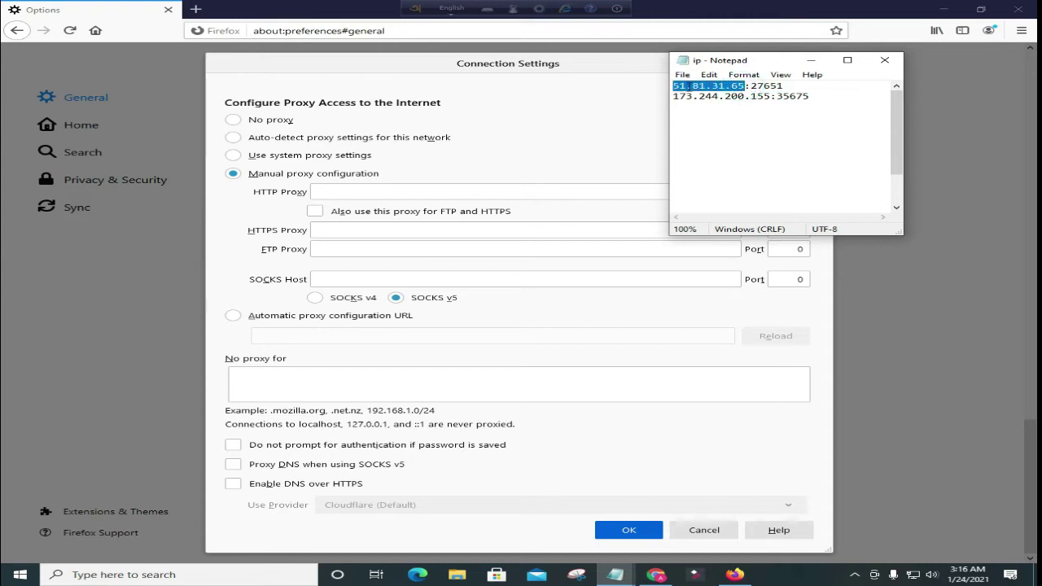
right_click(691, 88)
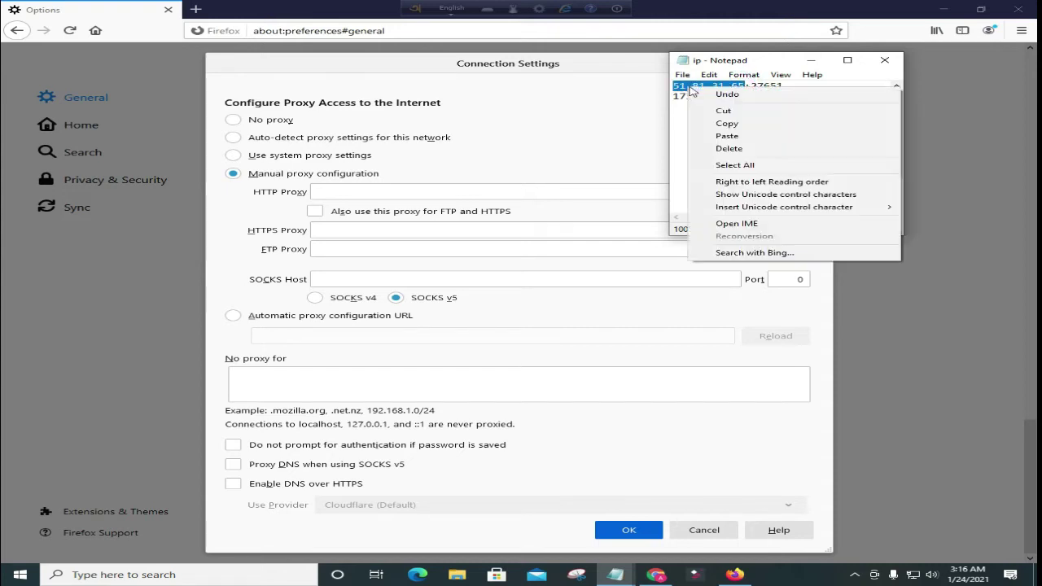
click(755, 125)
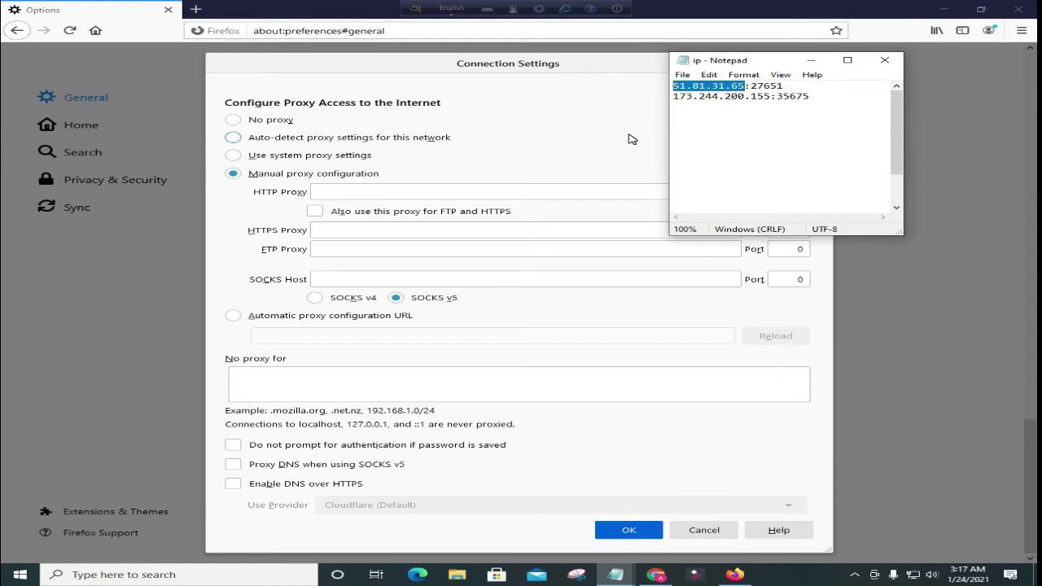
click(342, 193)
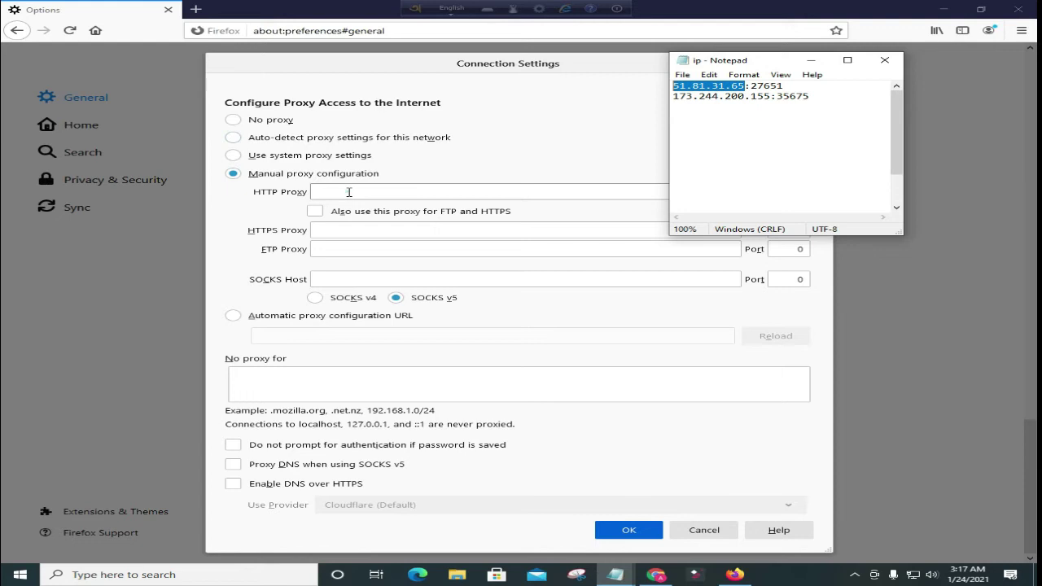
click(348, 192)
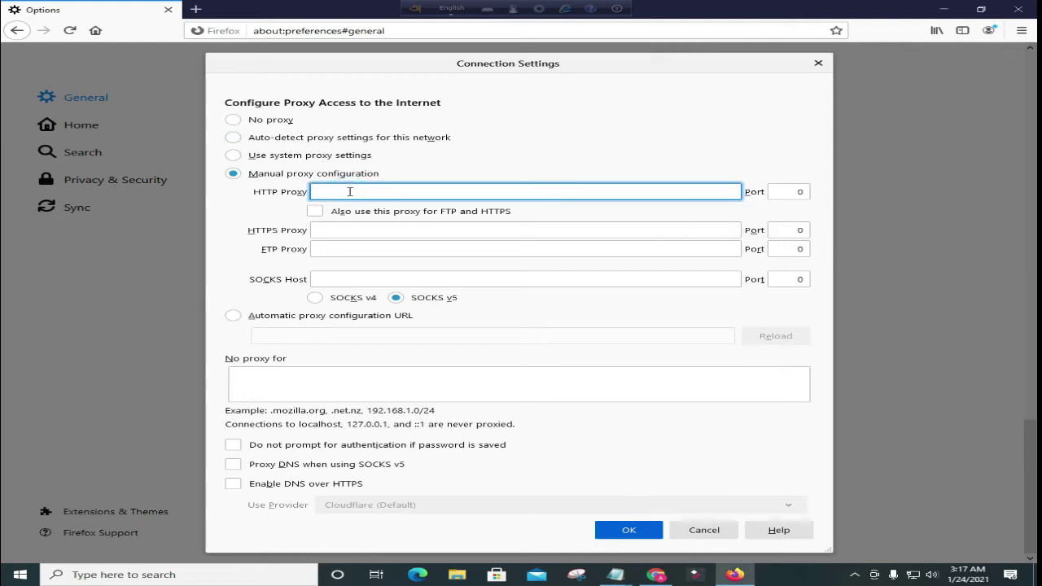
right_click(350, 192)
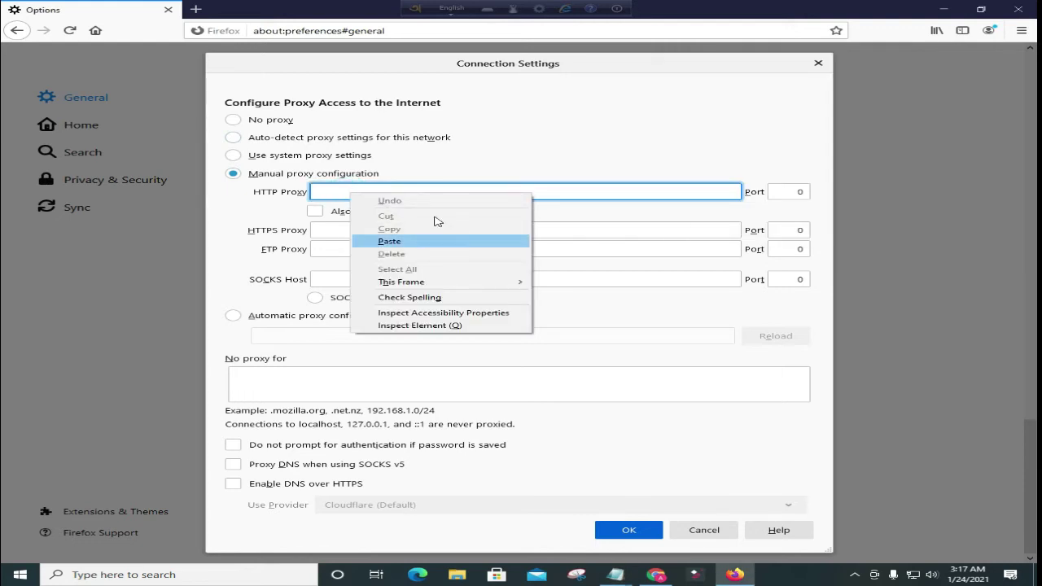
click(505, 140)
click(275, 178)
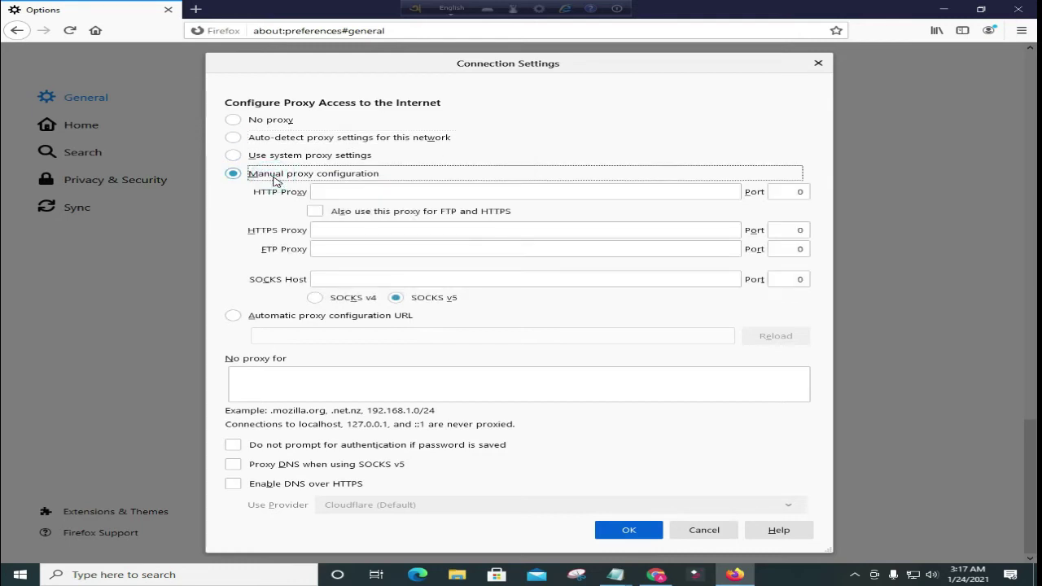
click(271, 123)
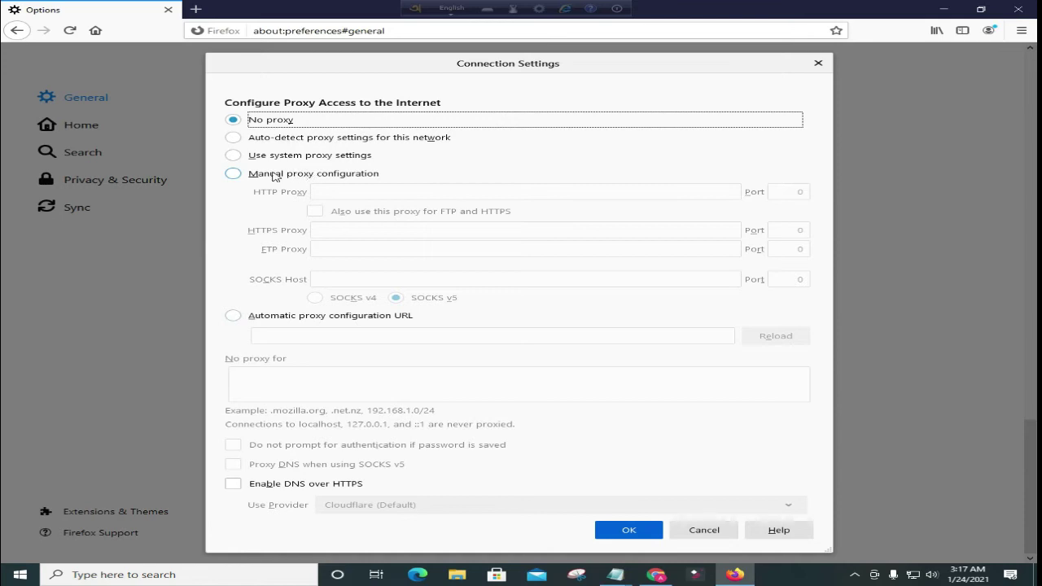
click(346, 178)
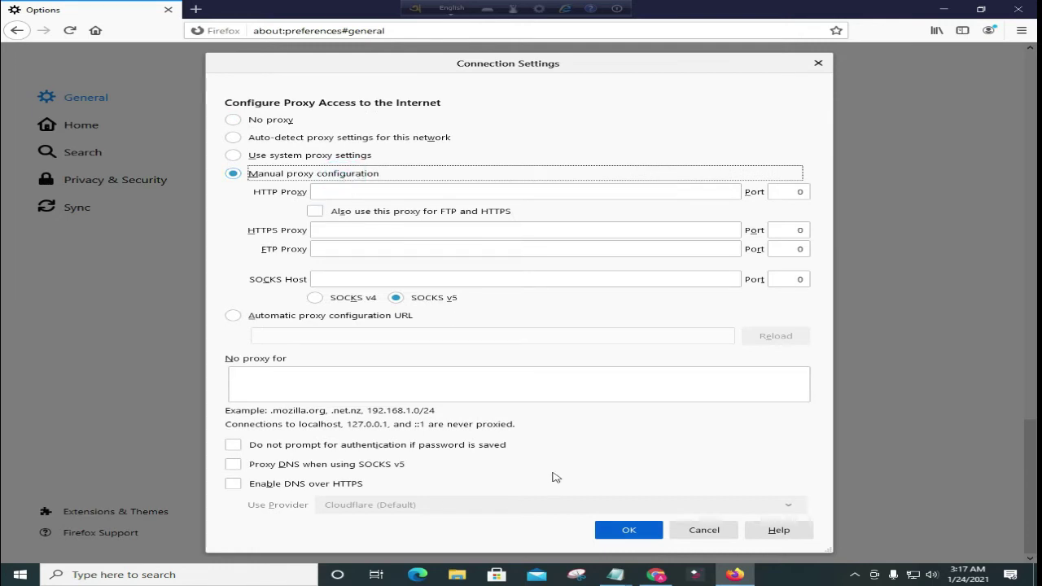
Step: Copy the address 51.81.31.65 from the ip note in Notepad and enter it as Firefox's HTTP proxy
mouse_move(620, 578)
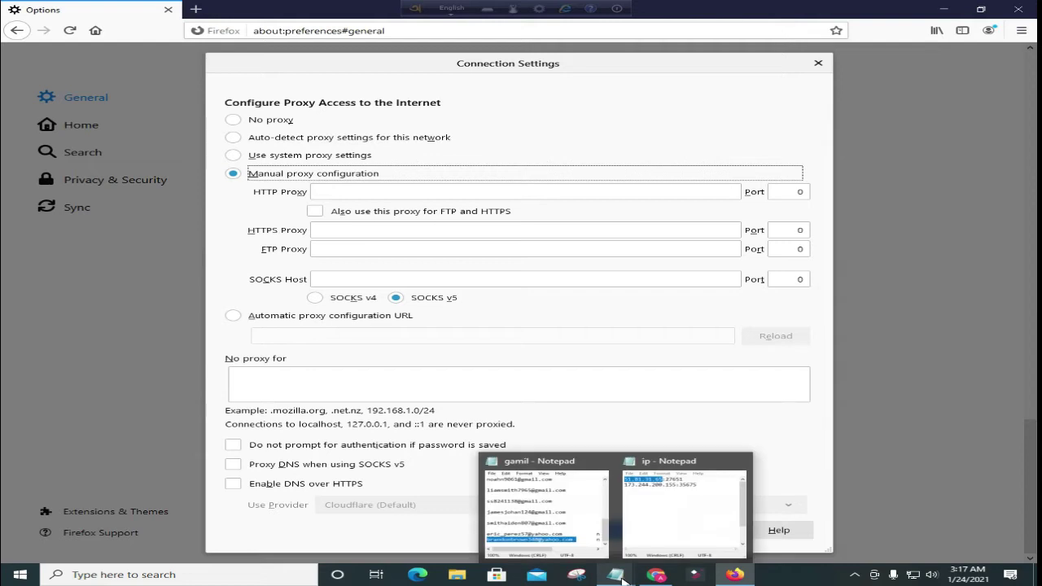
click(670, 527)
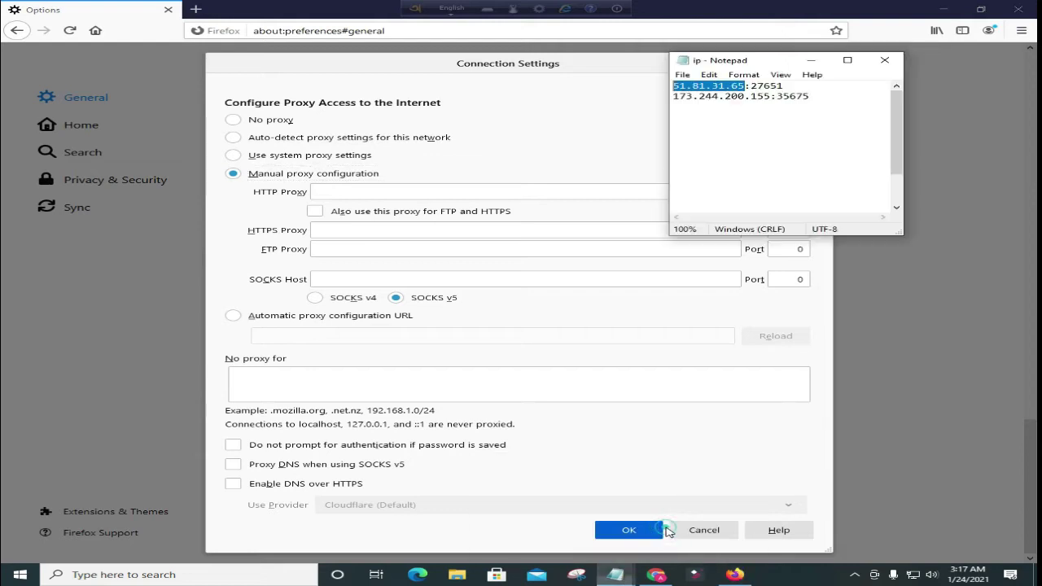
right_click(709, 90)
click(757, 127)
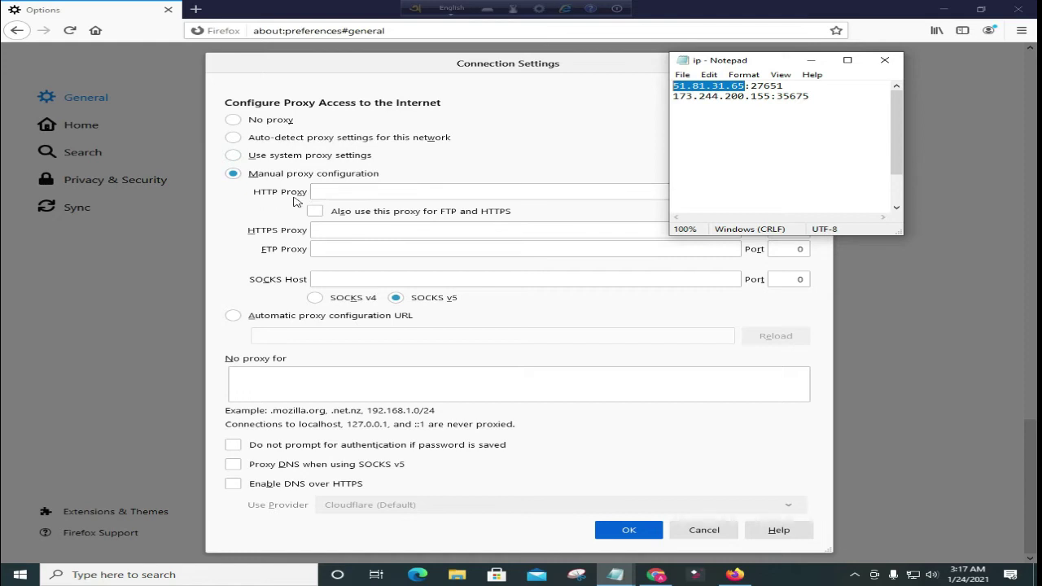
click(342, 192)
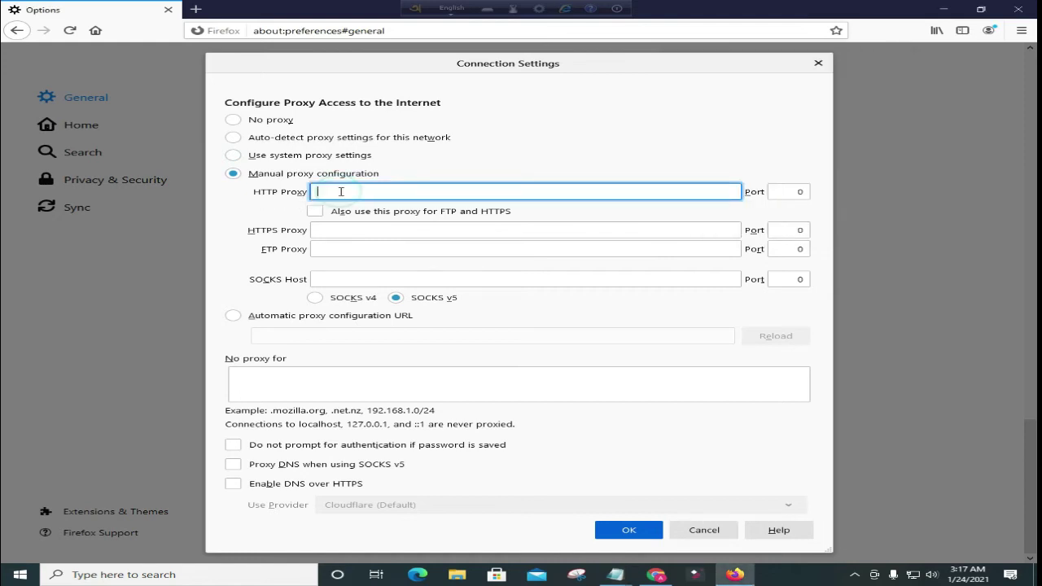
right_click(342, 194)
click(395, 241)
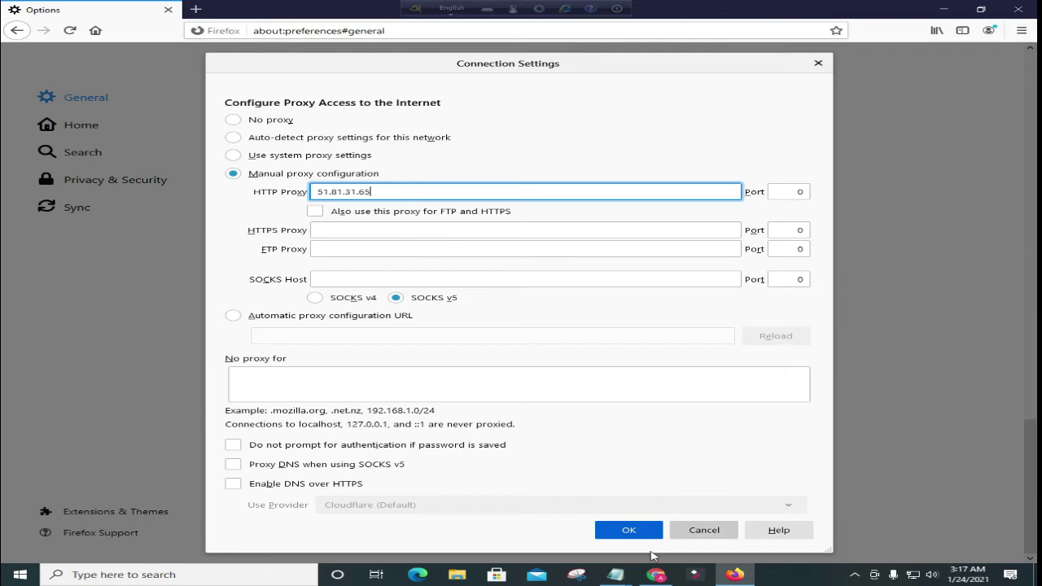
Step: Copy the port 27651 from the ip note and enter it as the HTTP proxy's port under manual proxy configuration
mouse_move(616, 578)
click(675, 496)
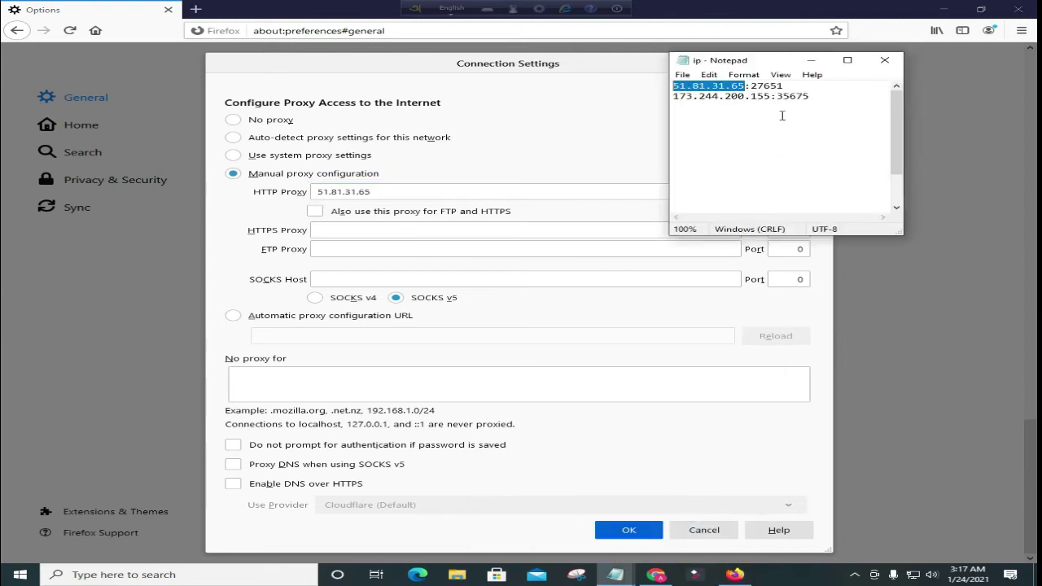
click(798, 86)
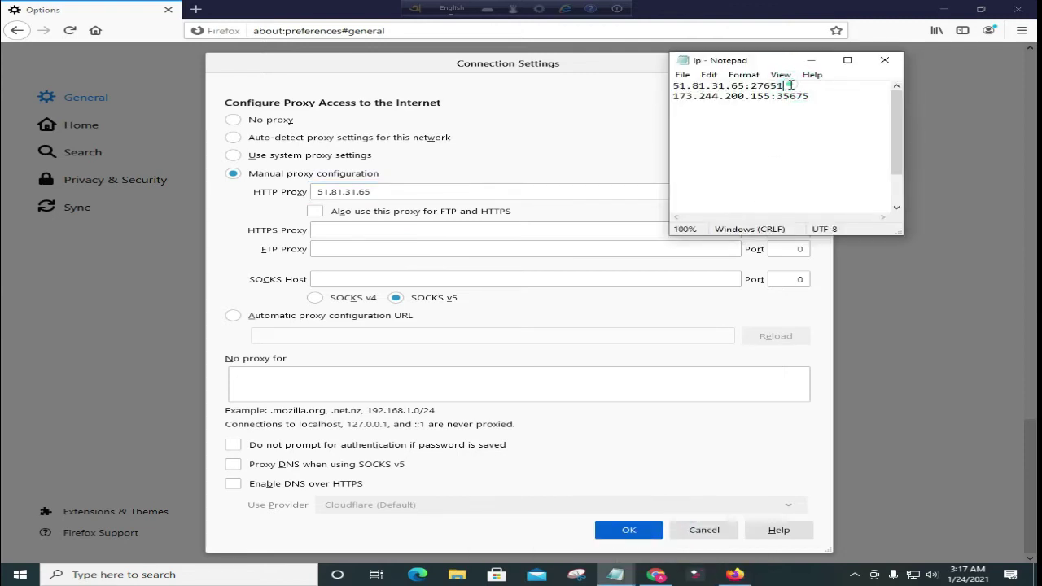
drag(788, 86, 751, 85)
right_click(762, 86)
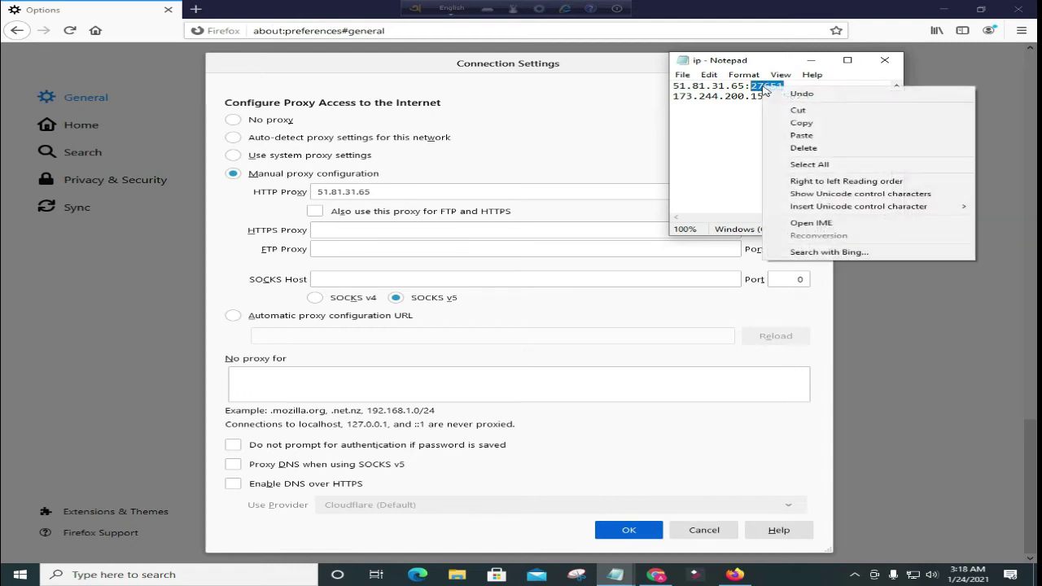
click(817, 123)
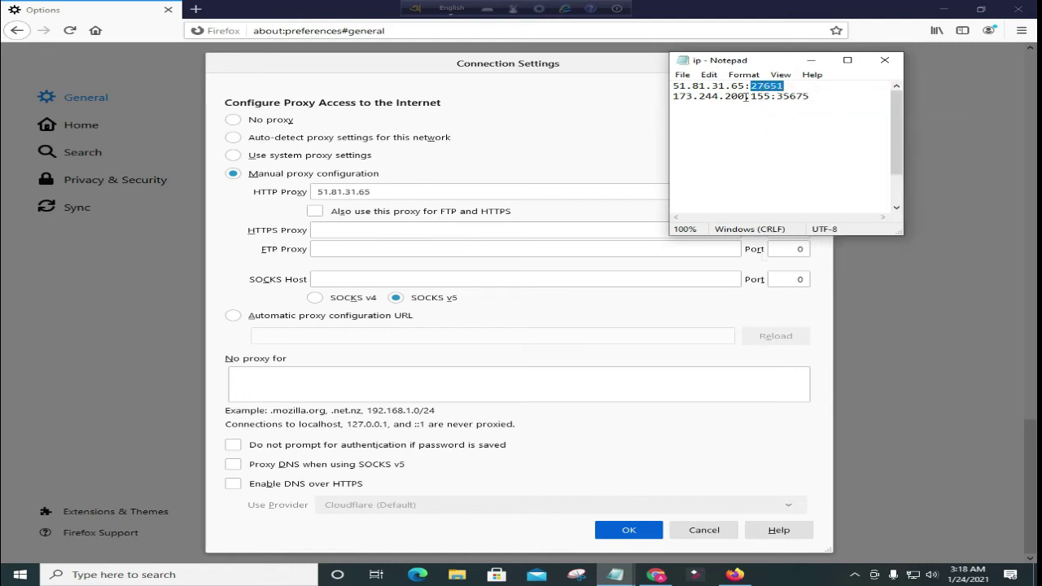
click(603, 153)
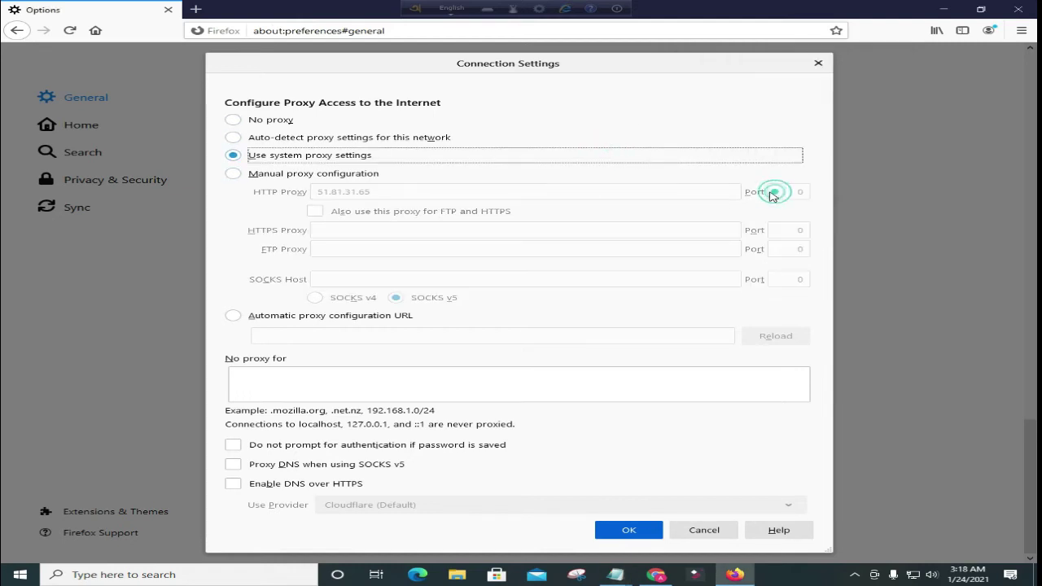
click(373, 173)
click(794, 192)
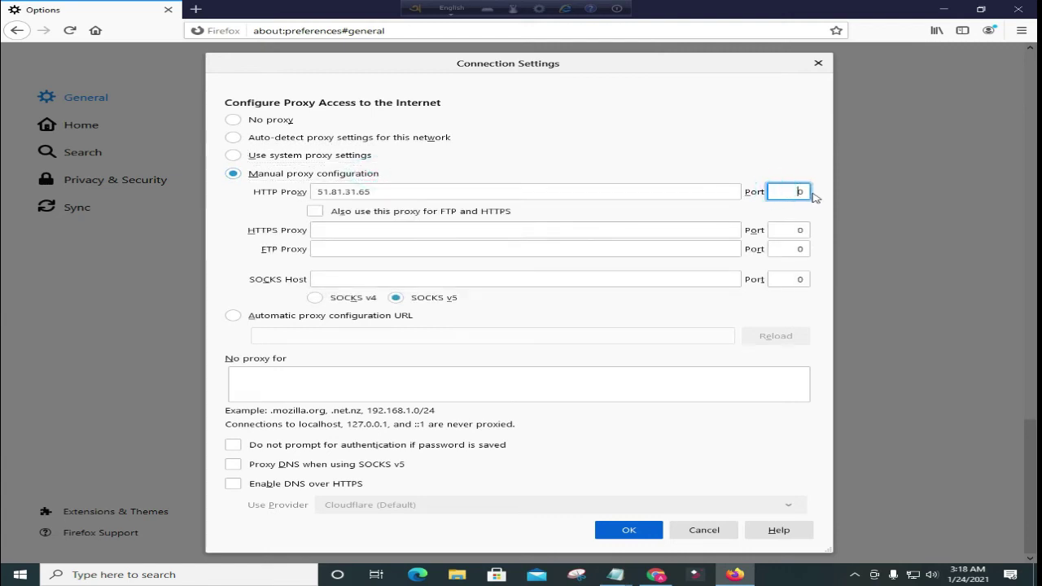
click(801, 192)
right_click(788, 193)
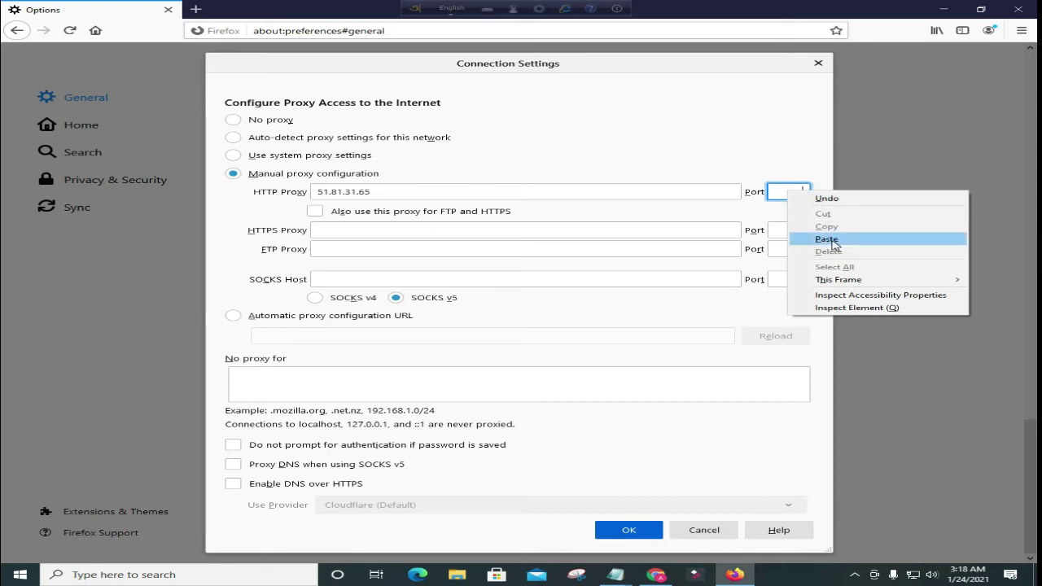
click(831, 237)
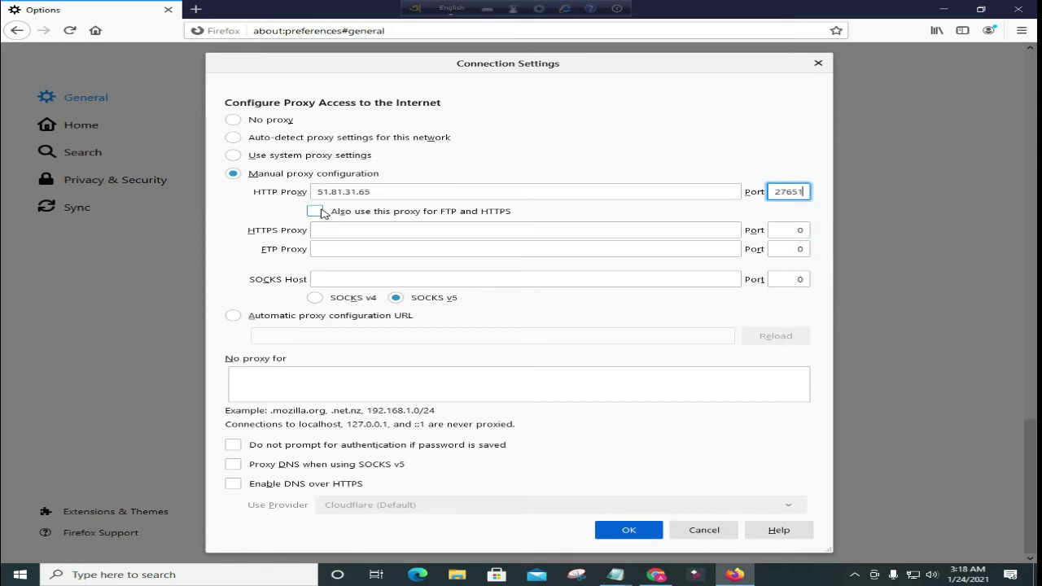
Step: Turn sharing the HTTP proxy with FTP and HTTPS on and off again, then clear the HTTP proxy address and port
click(316, 214)
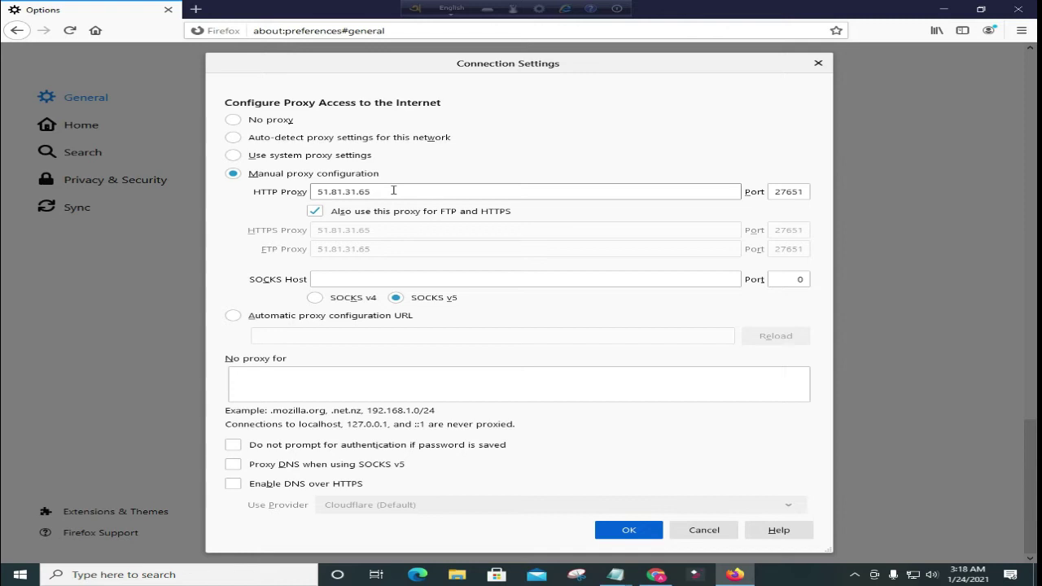
click(316, 212)
click(375, 191)
drag(376, 192, 300, 191)
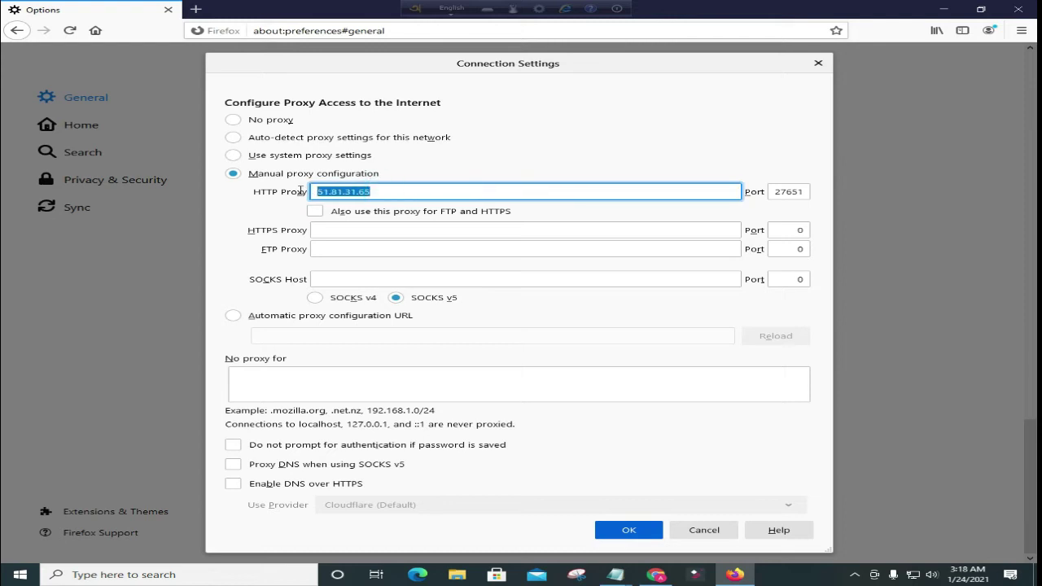
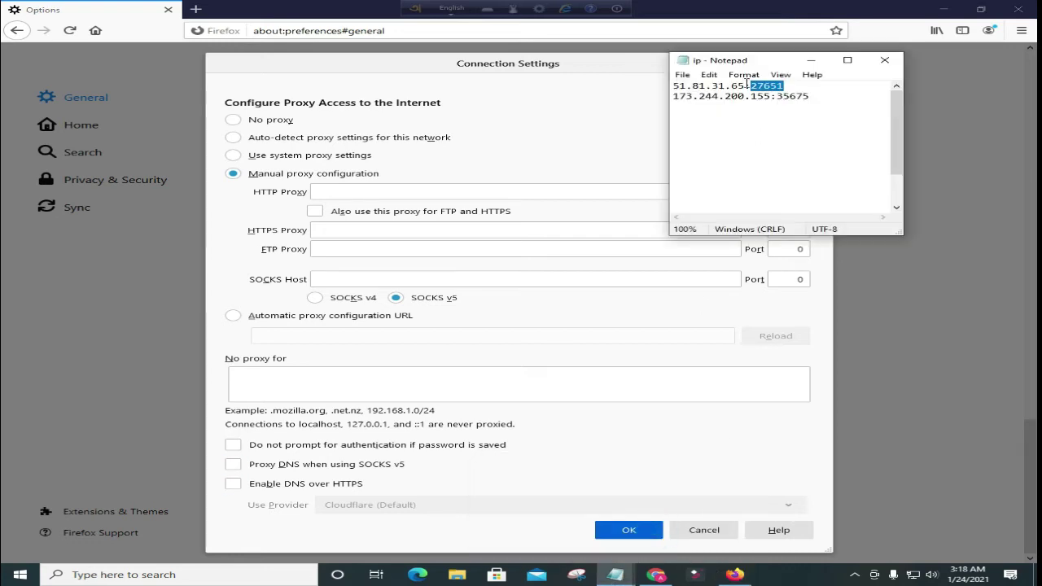
Step: Copy the address 51.81.31.65 from the ip note and enter it as the SOCKS host in Firefox
drag(744, 85, 687, 86)
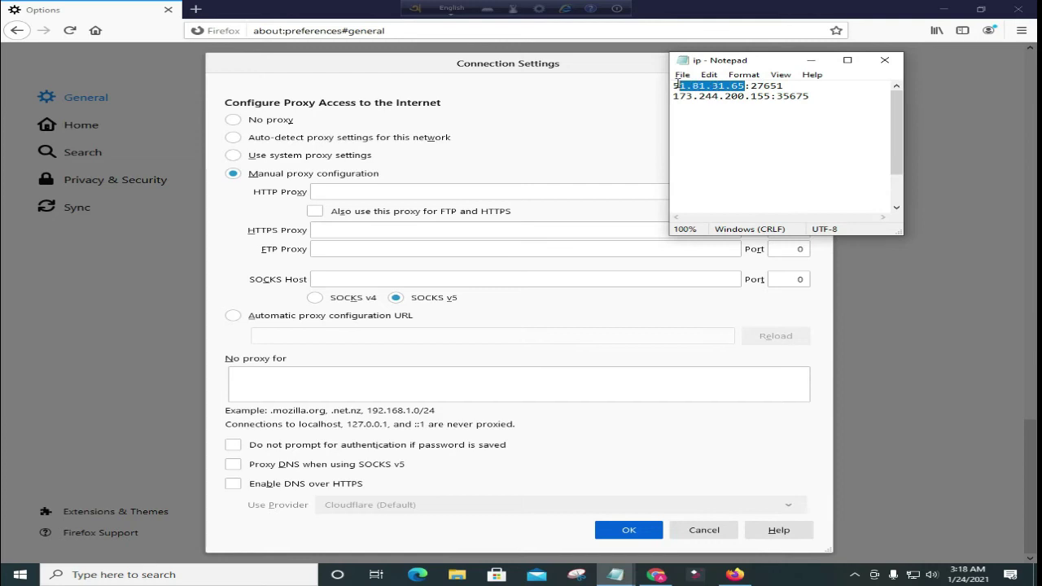
right_click(676, 86)
click(712, 119)
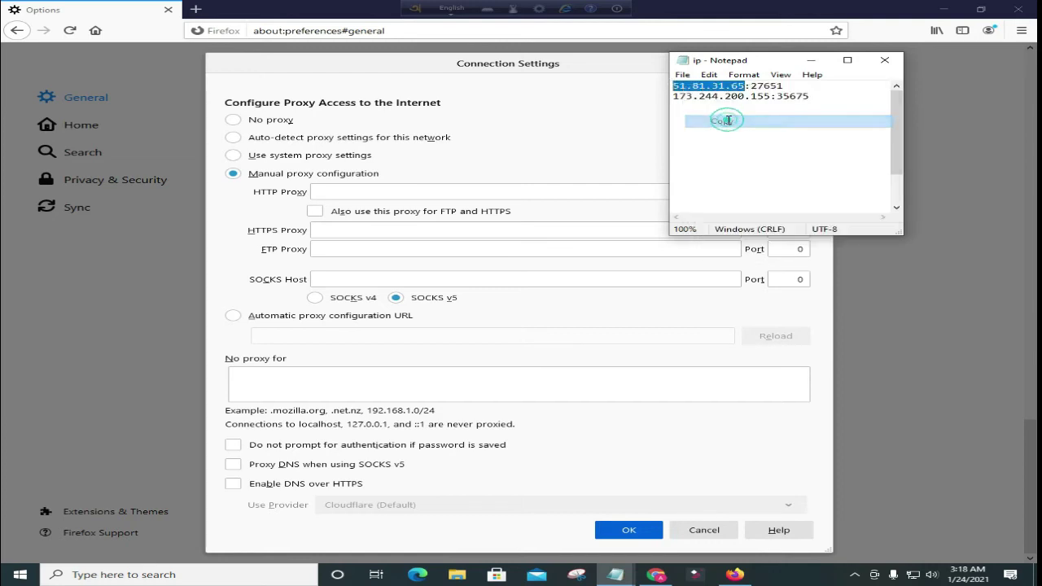
click(346, 278)
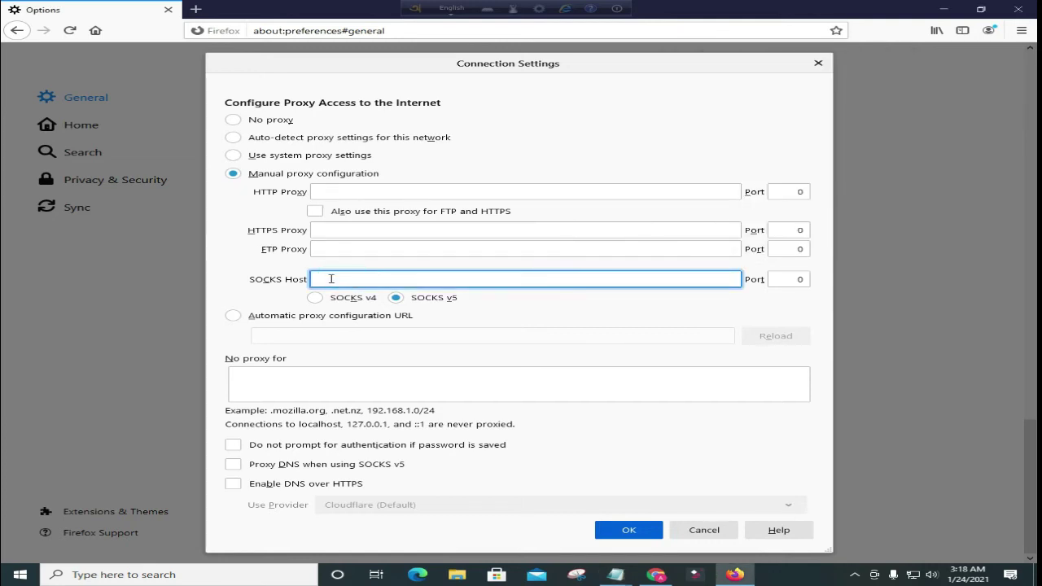
right_click(330, 280)
click(397, 329)
Step: Copy the port 27651 from the ip note in Notepad and enter it as the SOCKS host's port in Firefox
mouse_move(616, 574)
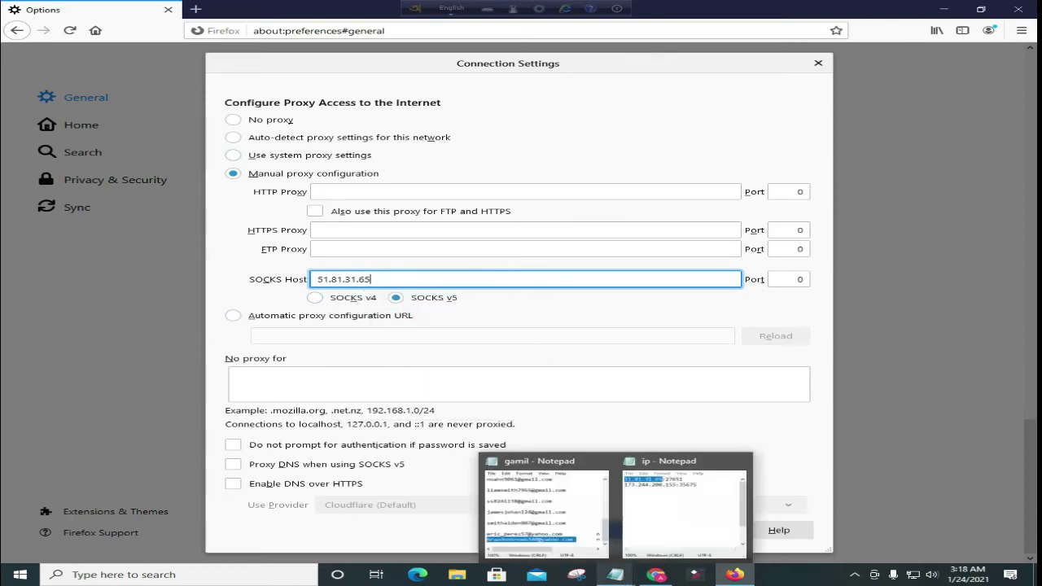
click(684, 527)
drag(797, 87, 749, 87)
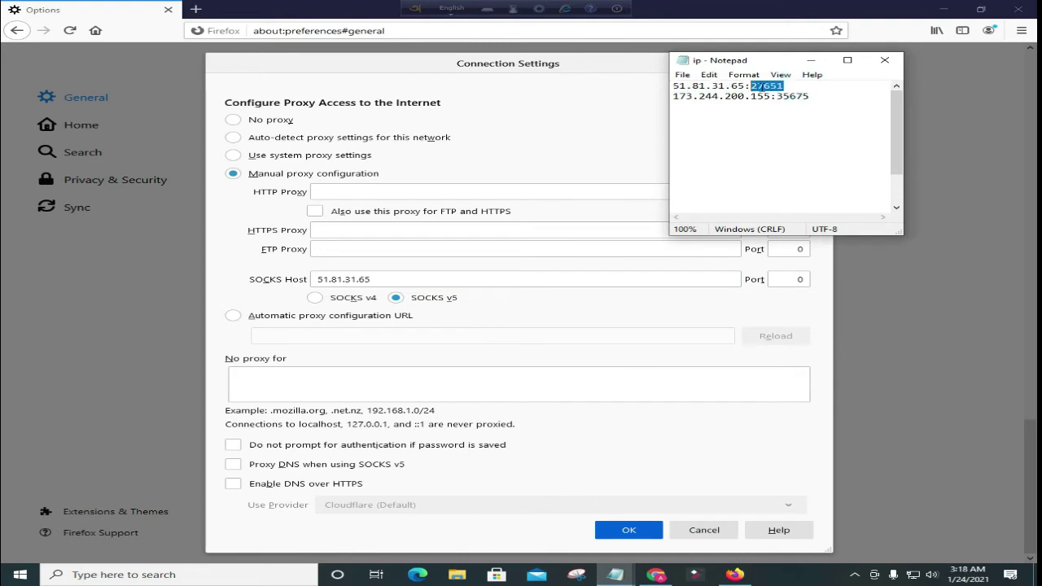
right_click(772, 87)
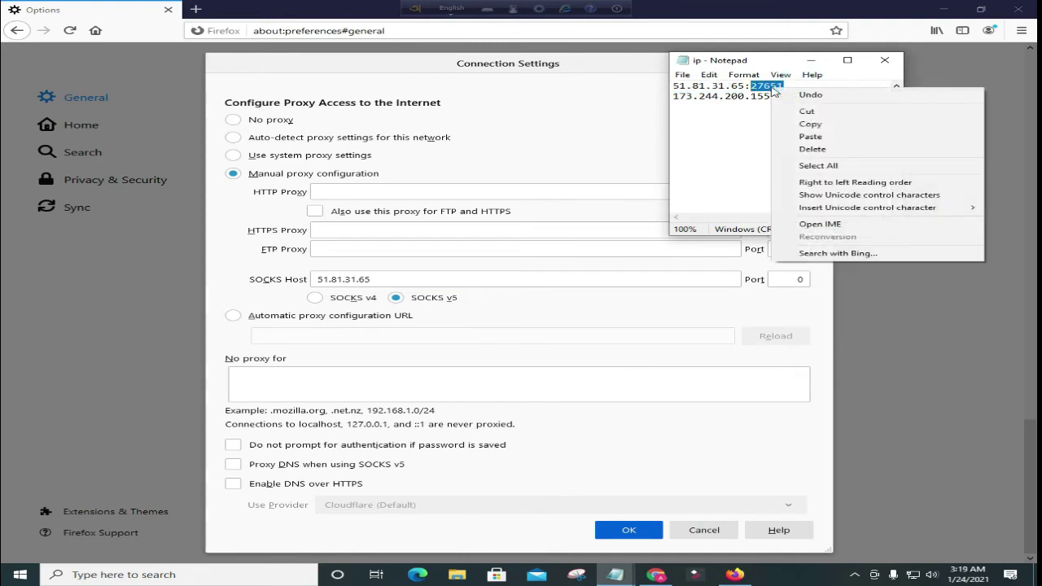
click(811, 125)
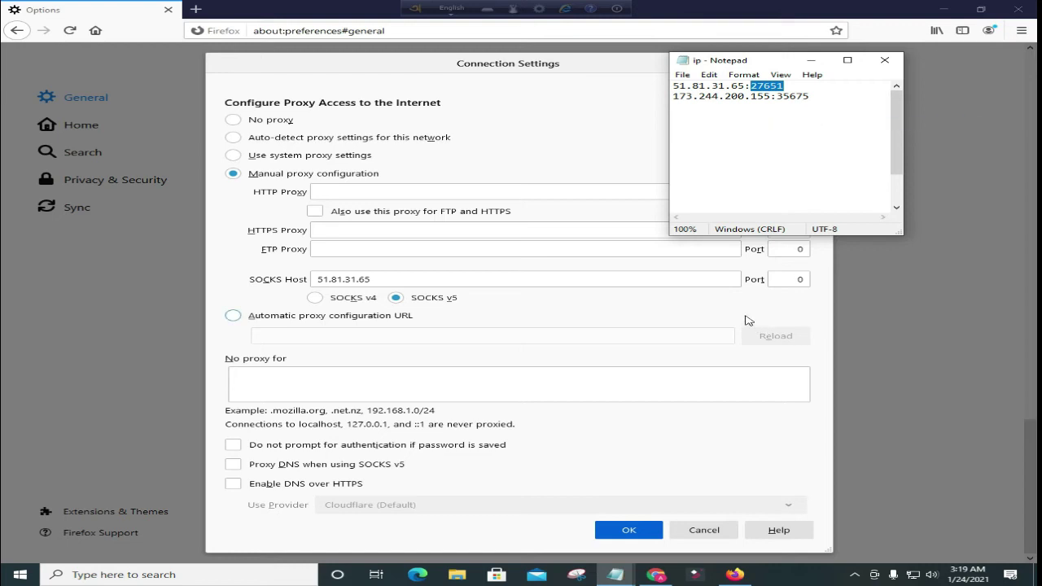
click(804, 280)
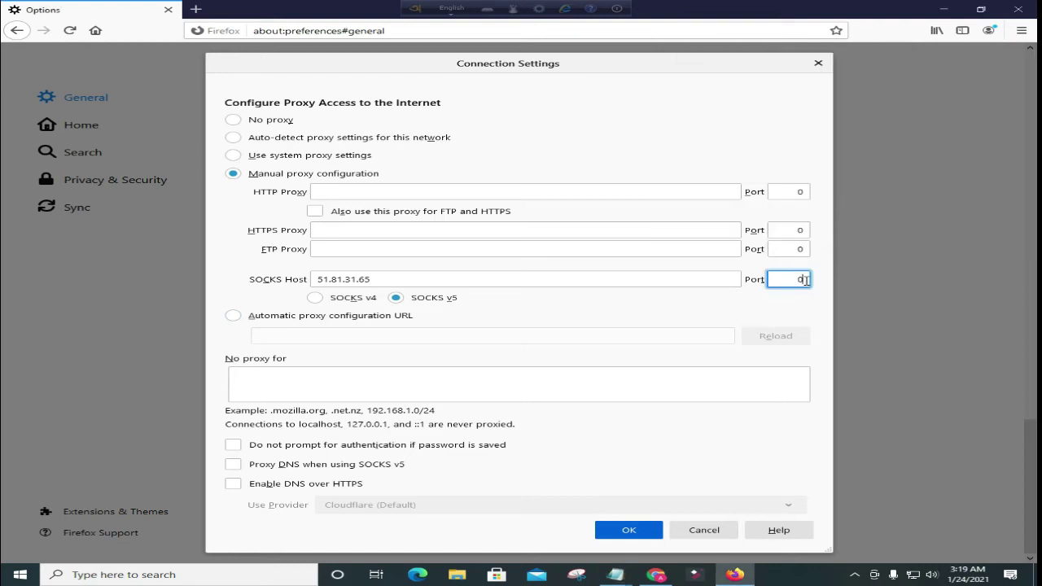
right_click(794, 279)
click(826, 334)
Step: Enable skipping the authentication prompt for saved passwords, proxy DNS with SOCKS v5 and DNS over HTTPS, and save the connection settings
click(234, 445)
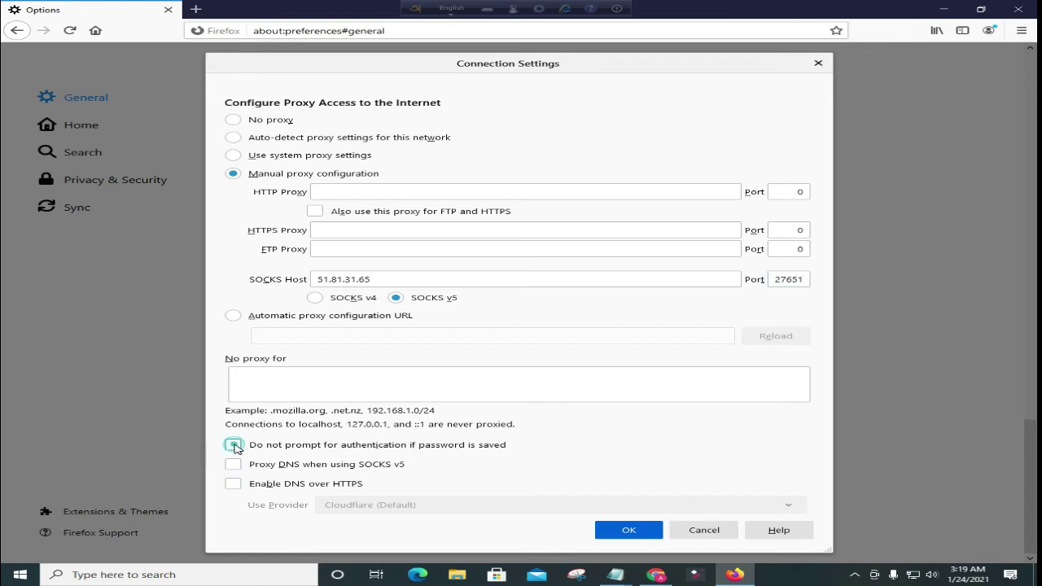
click(233, 464)
click(233, 483)
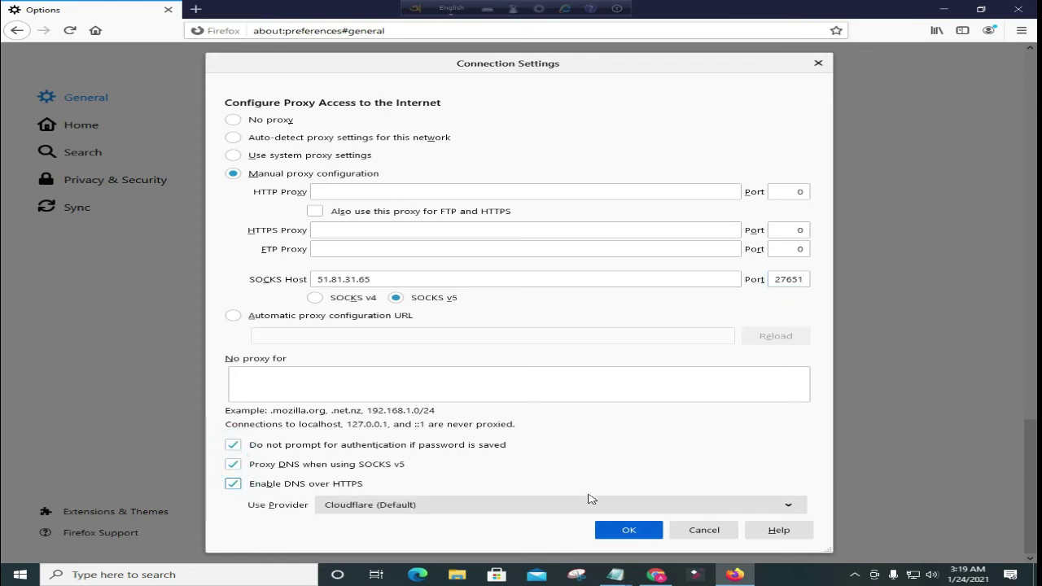
click(628, 530)
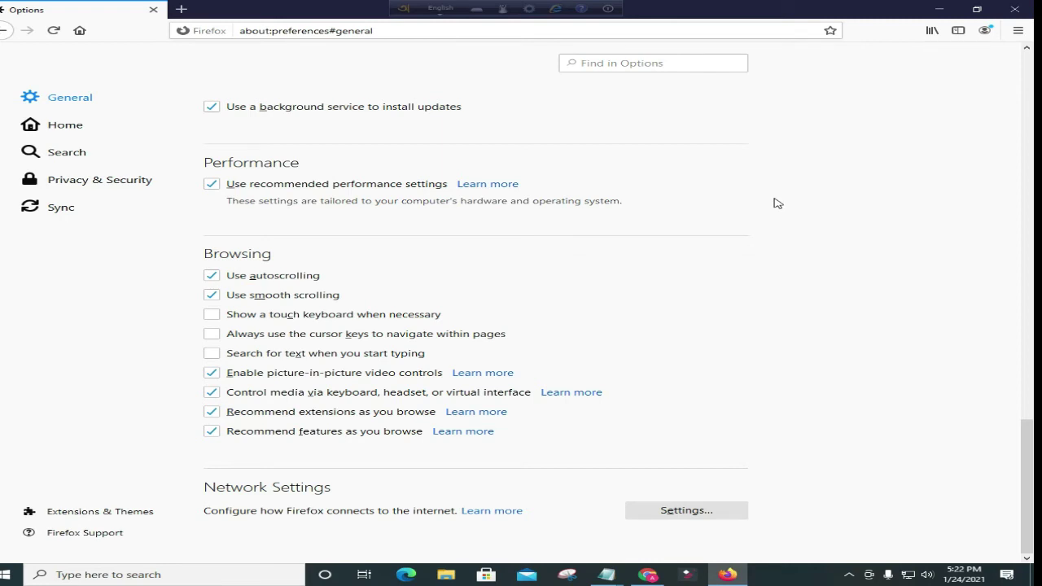
Step: Open whoer.net in a new tab and examine the IP address, the expanded anonymity remarks, and the location, time and browser details
click(181, 9)
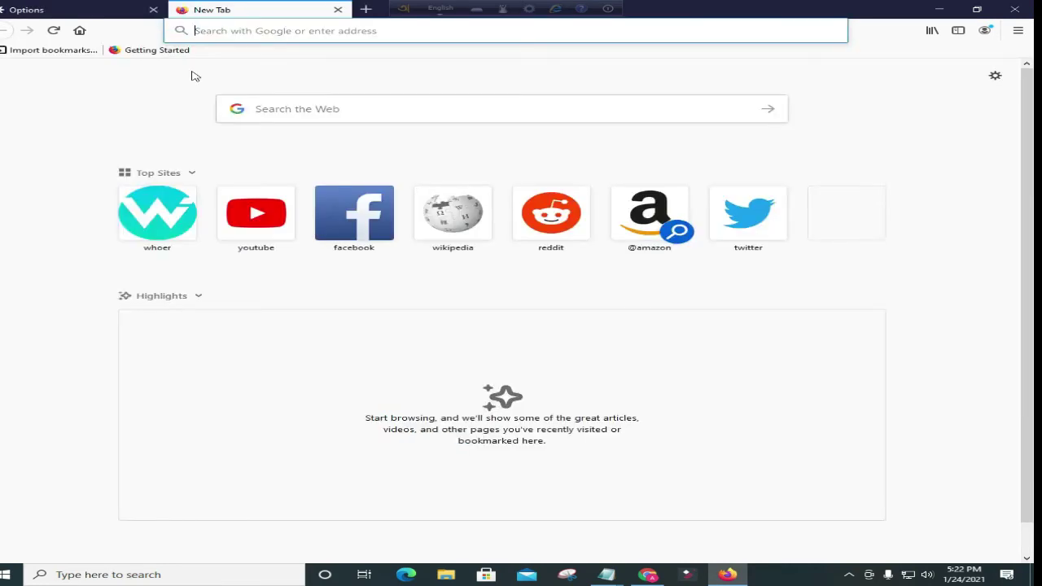
click(160, 220)
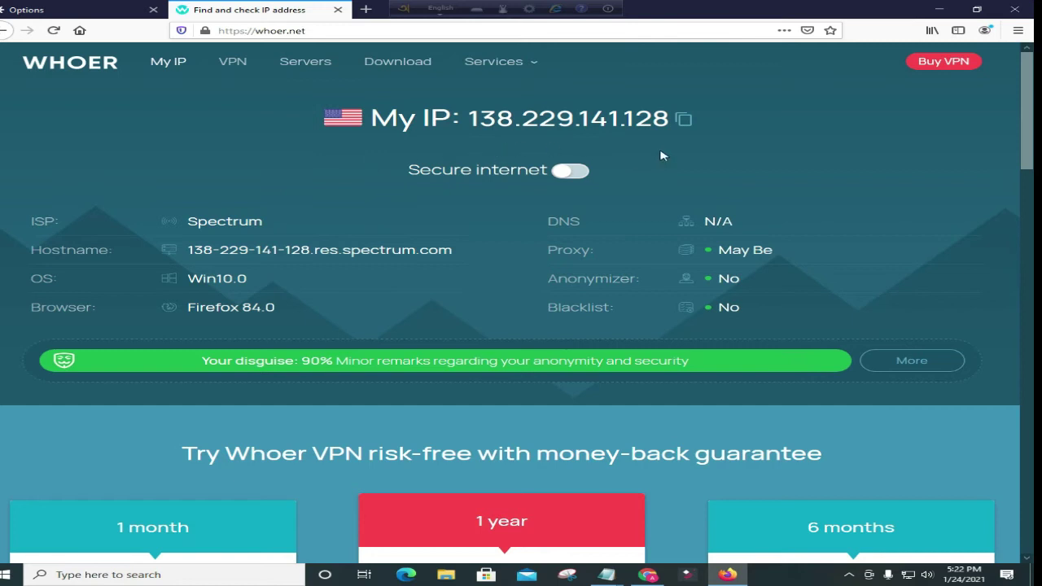
scroll(222, 218, down, 1)
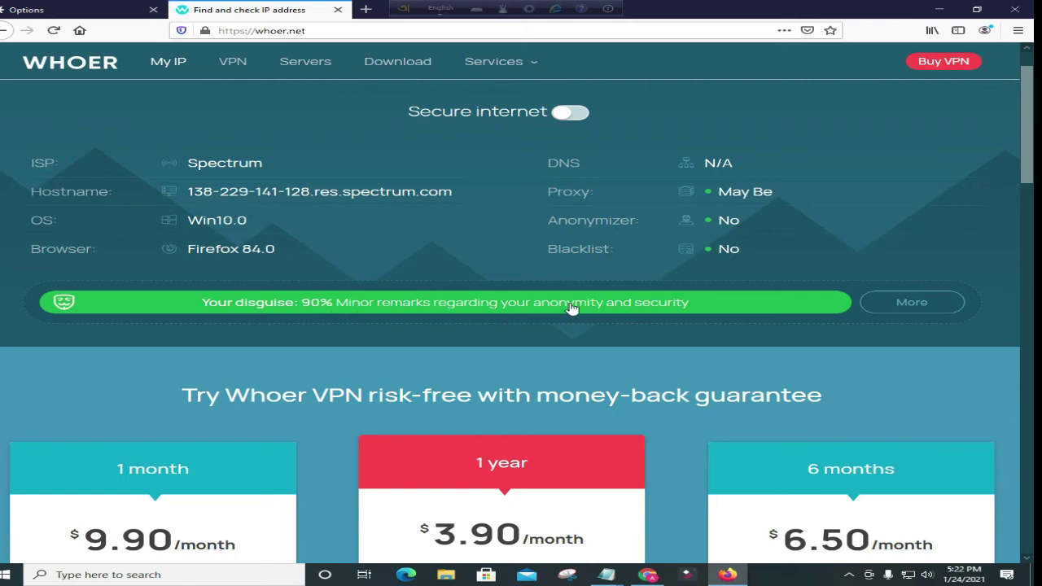
click(931, 305)
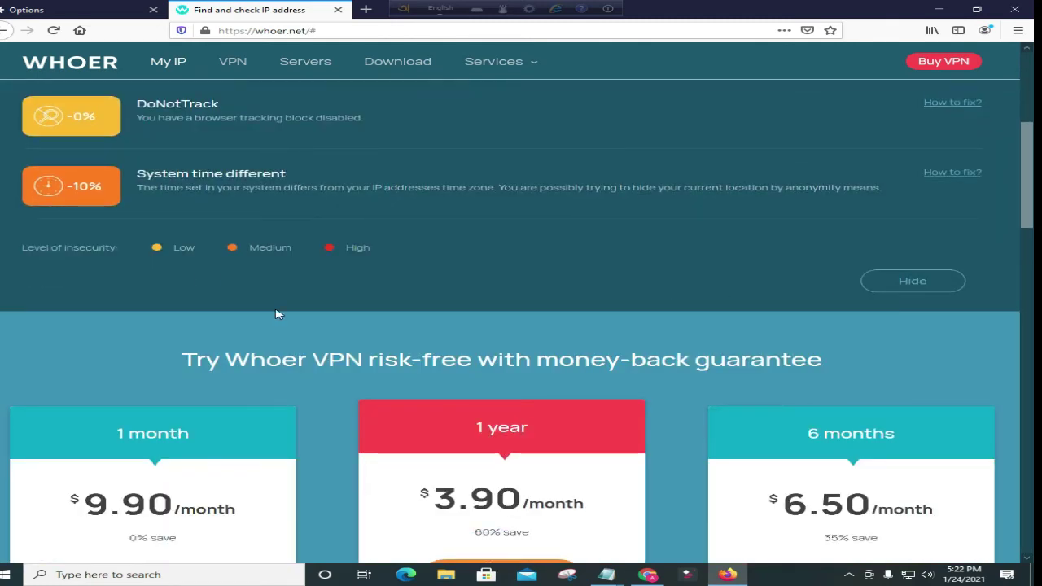
scroll(71, 294, up, 1)
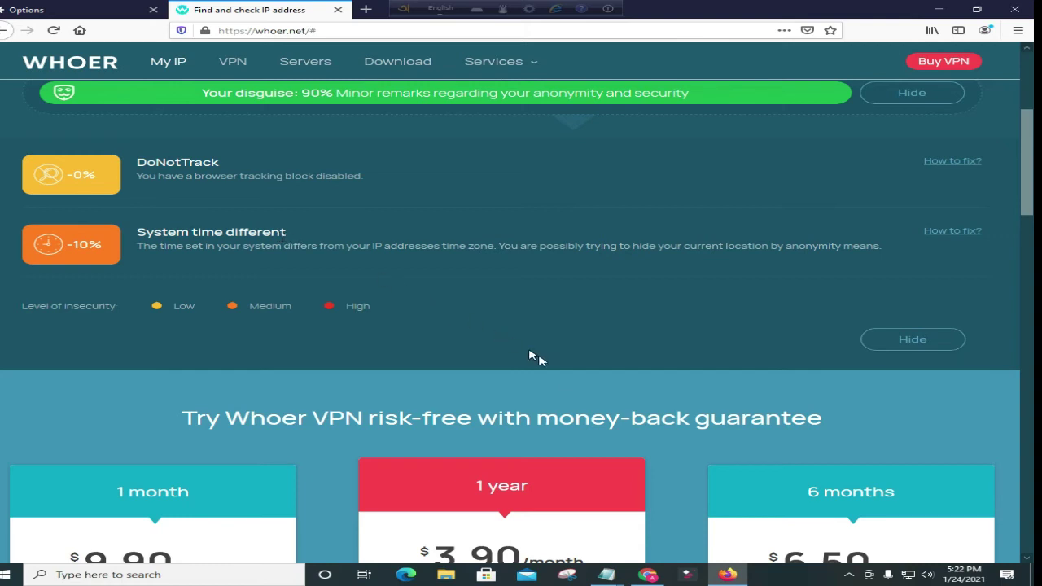
scroll(399, 354, down, 1)
scroll(399, 354, down, 2)
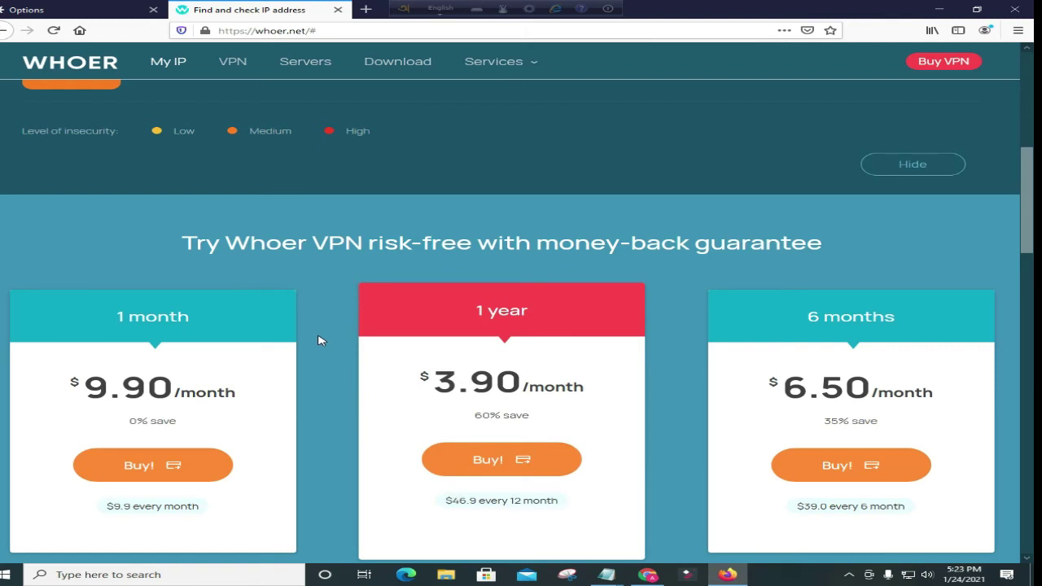
scroll(320, 340, down, 6)
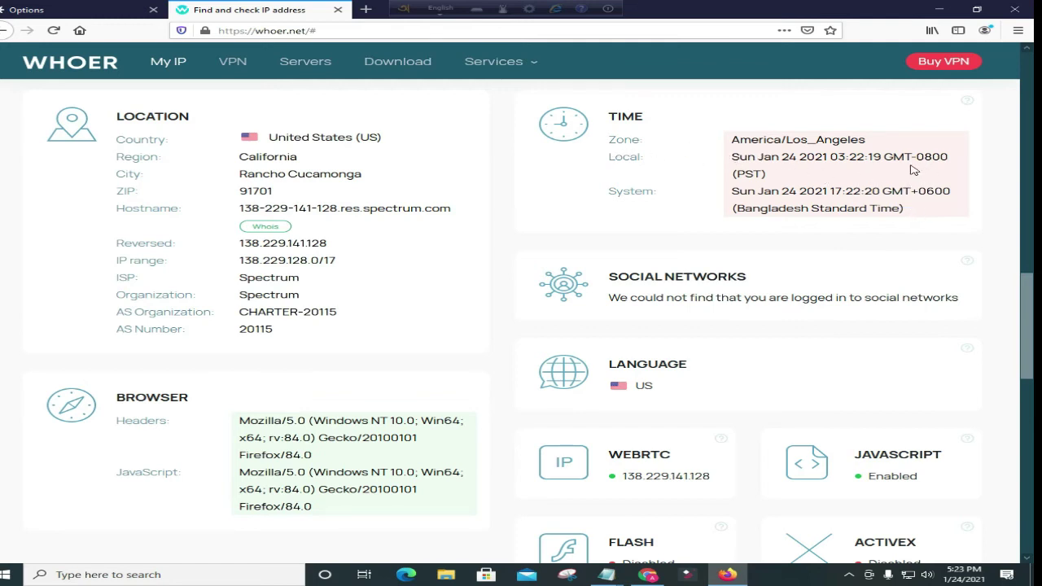
scroll(494, 333, up, 10)
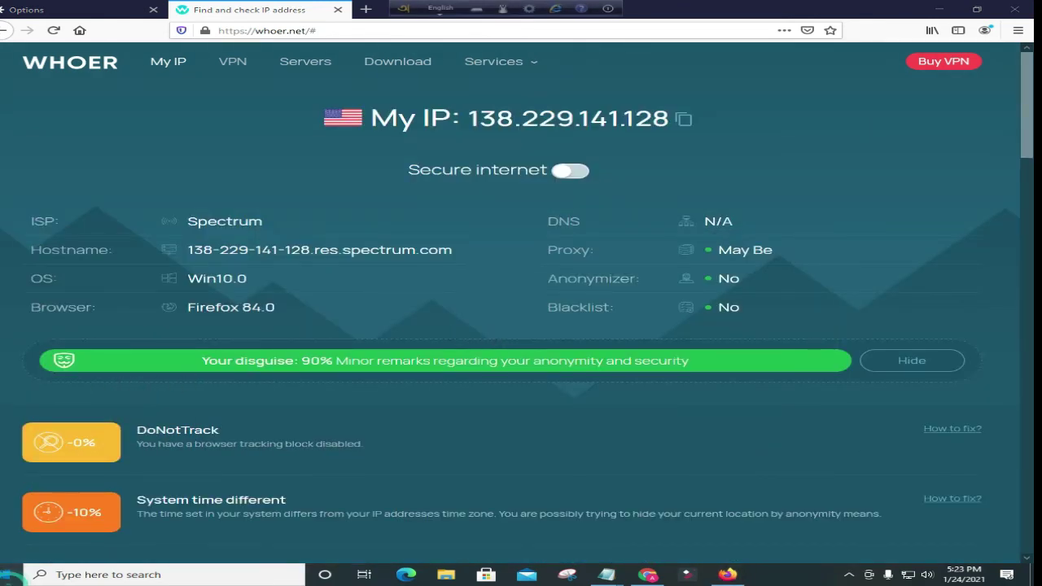
Step: Open the Windows date and time settings and turn off automatic time and automatic time zone
click(11, 575)
click(3, 526)
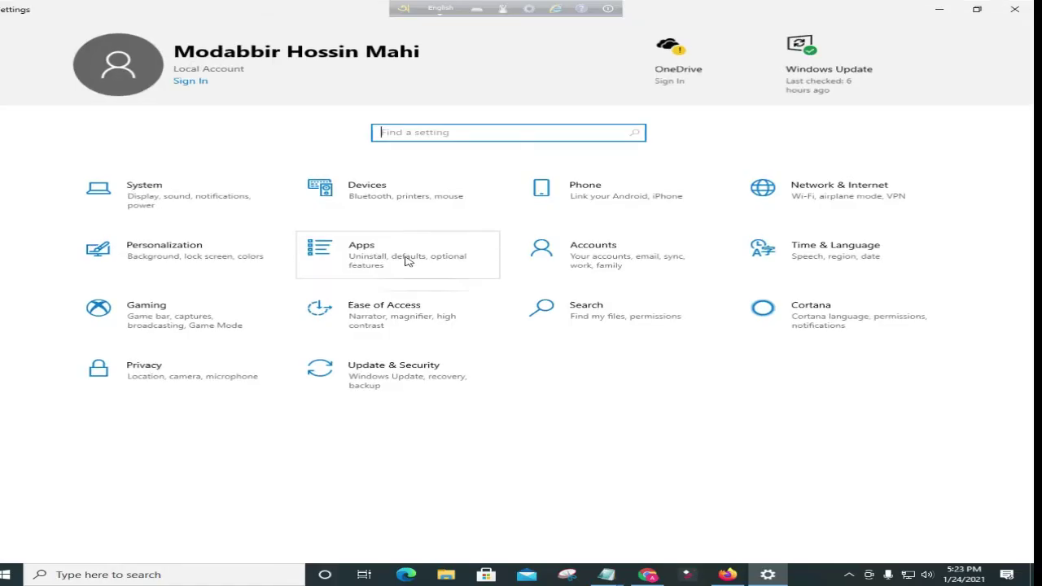
click(841, 258)
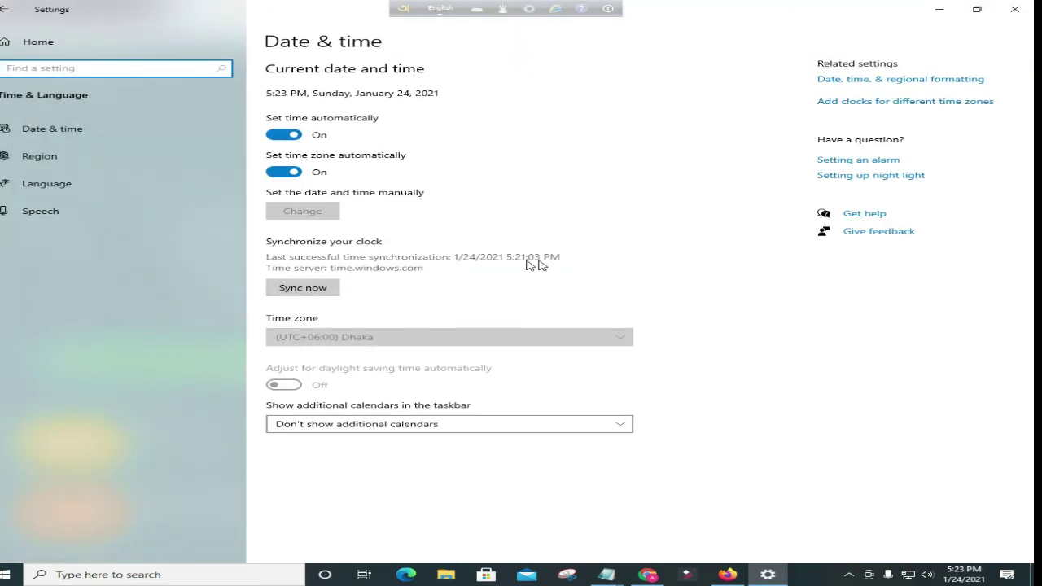
click(285, 138)
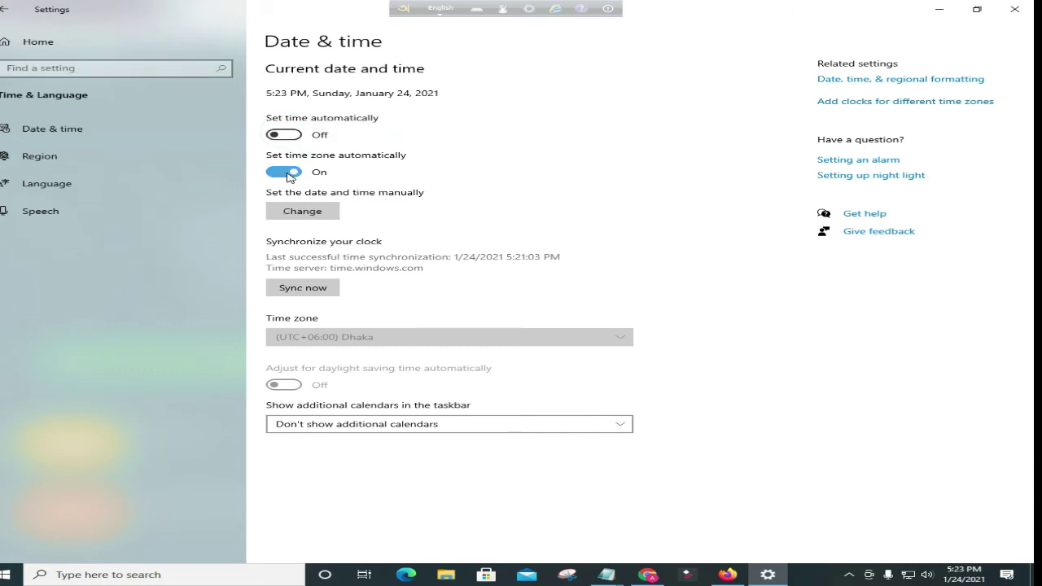
click(291, 176)
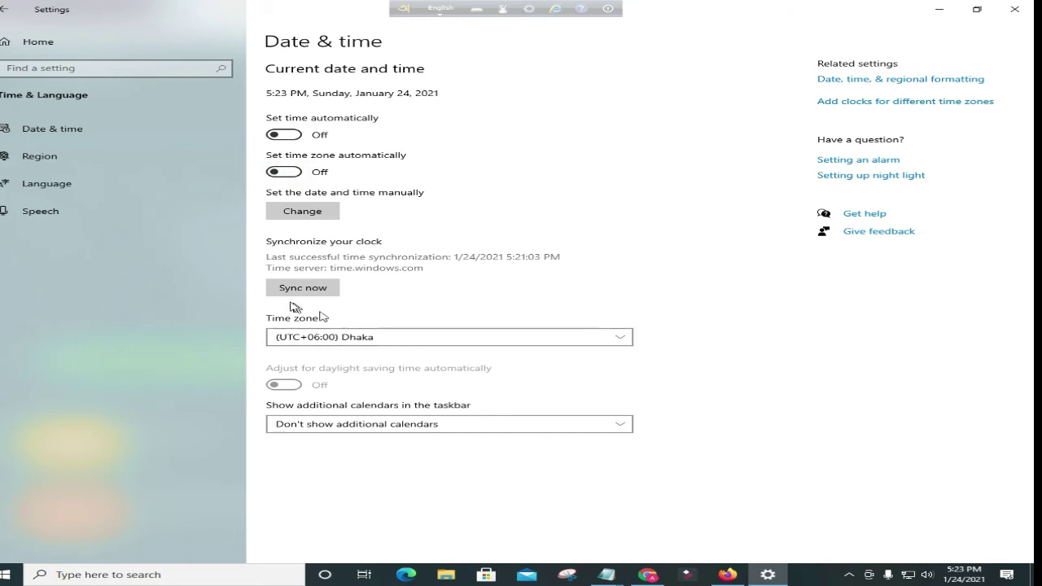
Step: Set the system time zone to (UTC-08:00) Pacific Time (US & Canada) and close the Windows settings
click(484, 342)
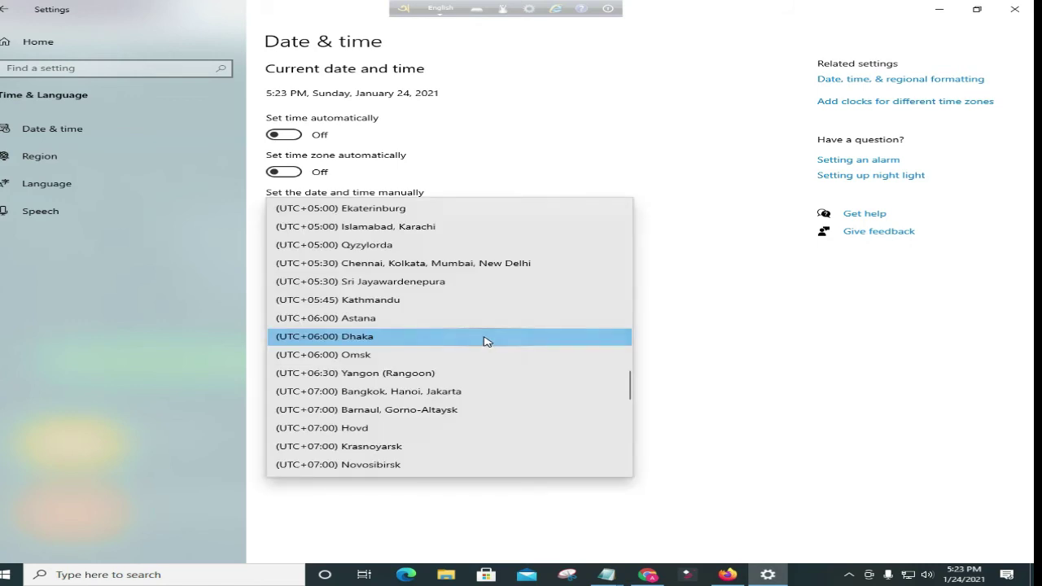
scroll(478, 340, up, 3)
scroll(471, 340, up, 6)
scroll(471, 340, up, 5)
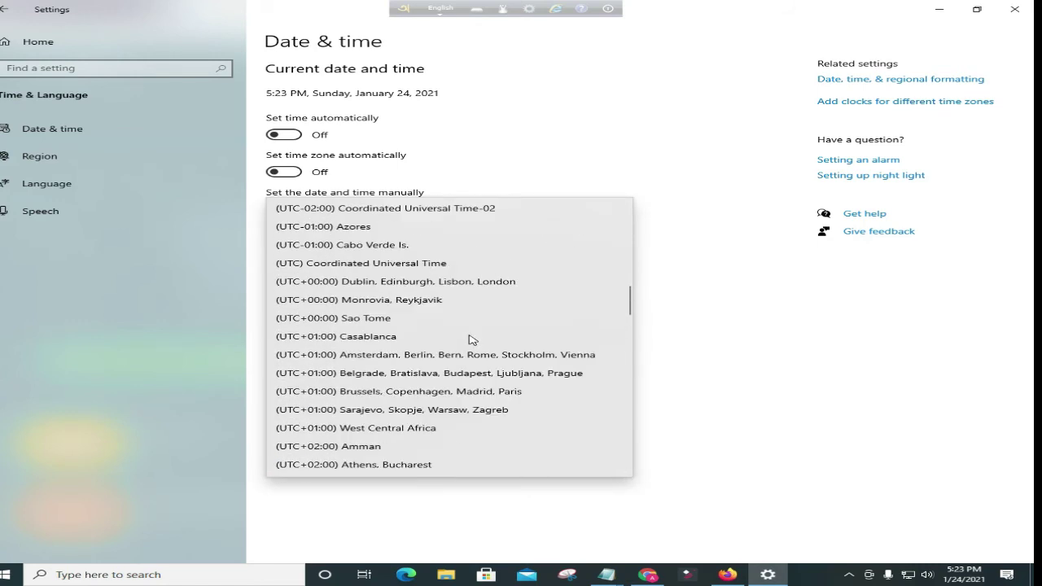
scroll(472, 340, up, 4)
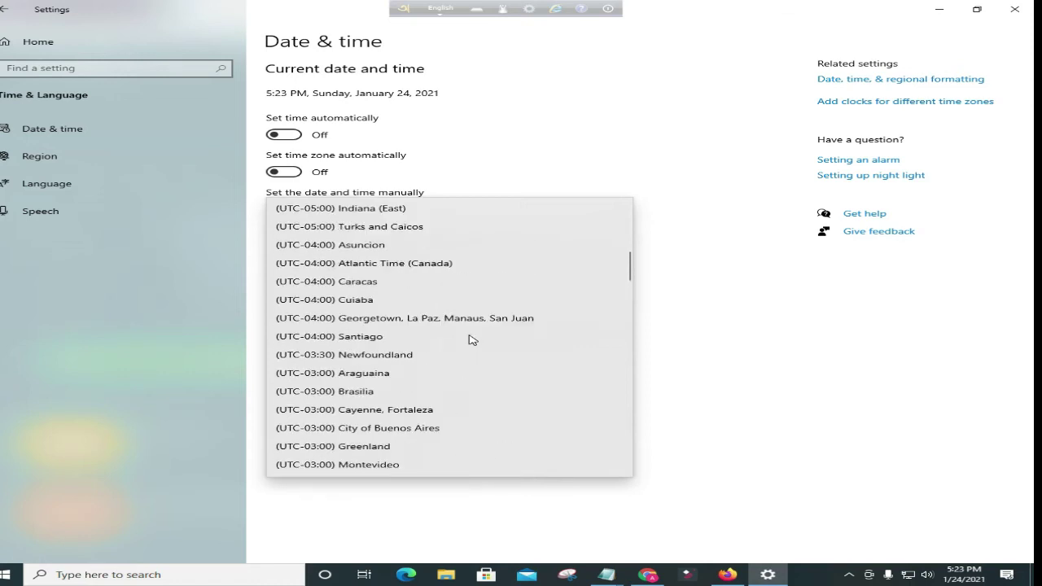
scroll(473, 328, up, 2)
scroll(472, 329, up, 5)
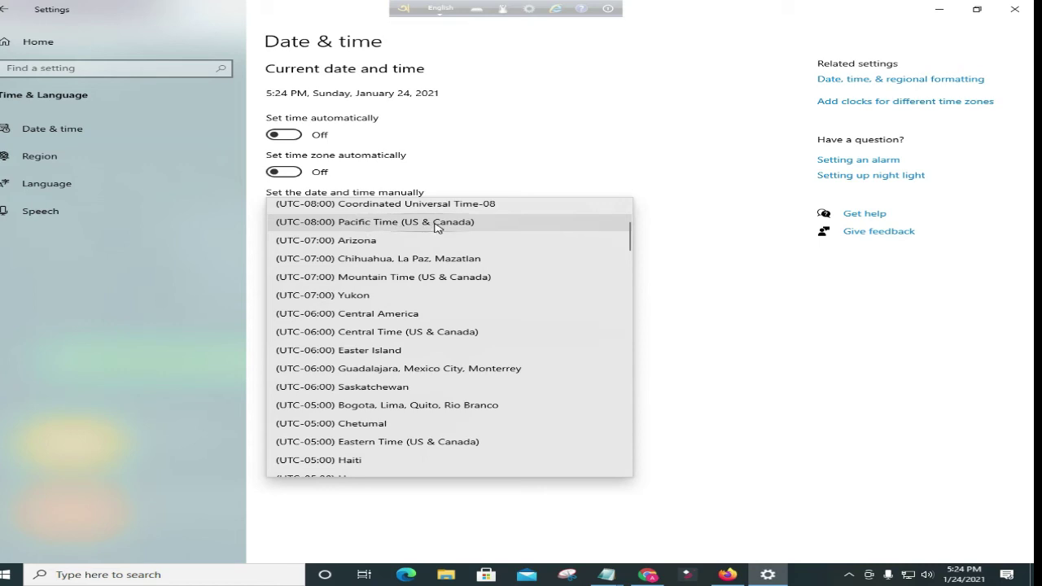
click(357, 228)
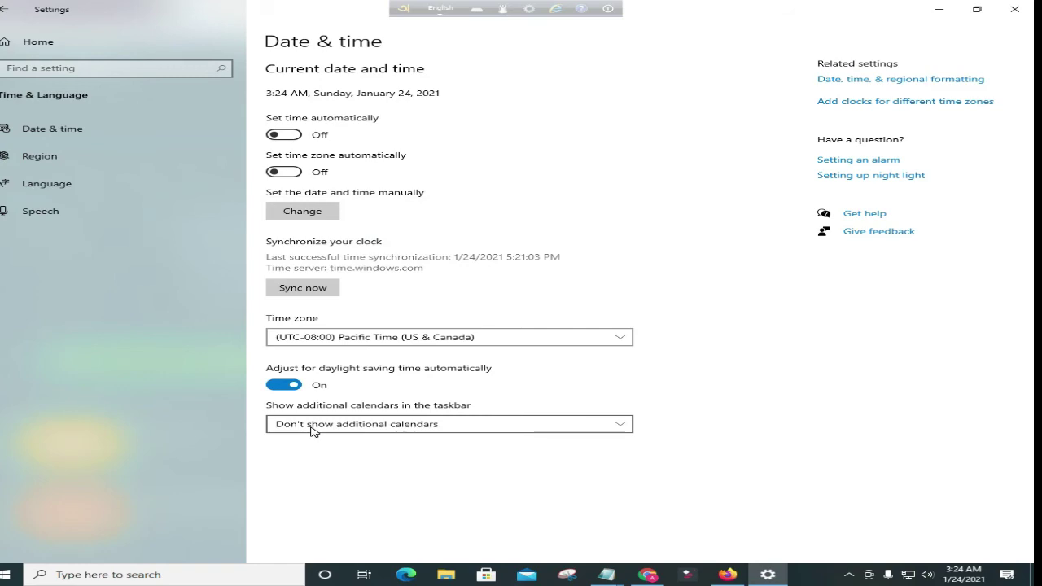
click(1014, 9)
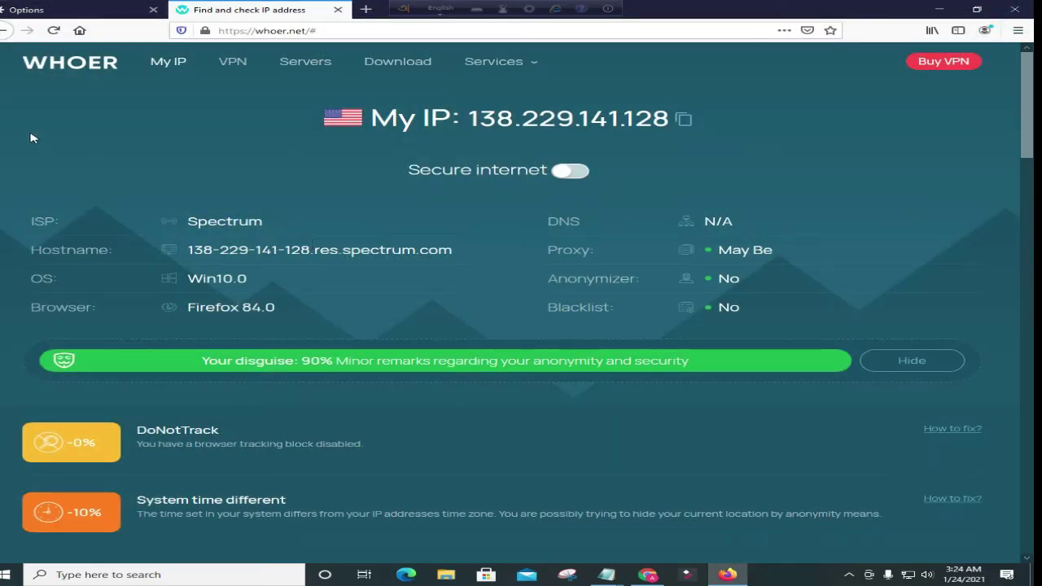
Step: Reload whoer.net to recheck the anonymity rating, and close Firefox with all its tabs
click(52, 33)
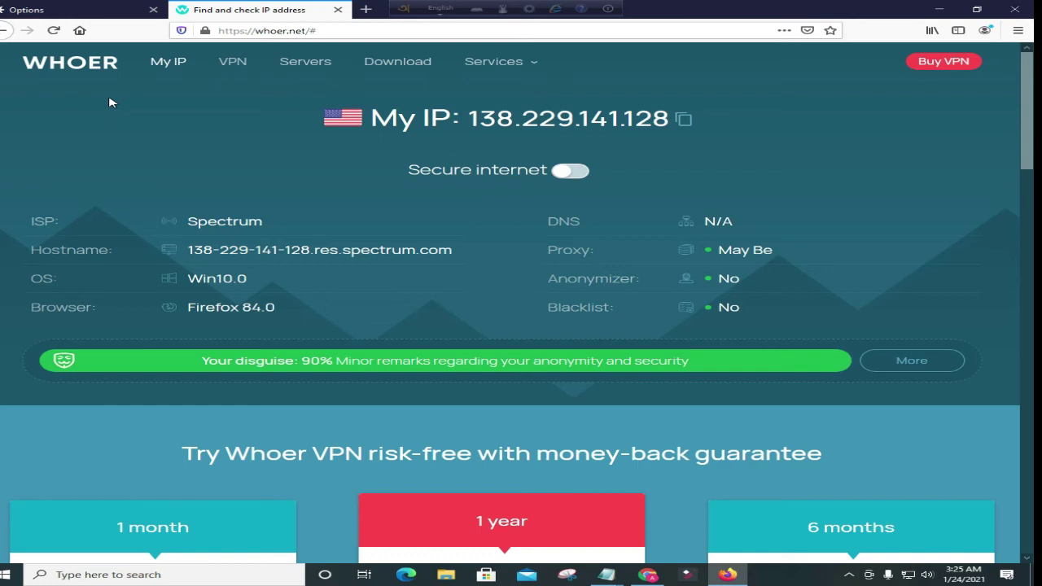
scroll(295, 380, down, 3)
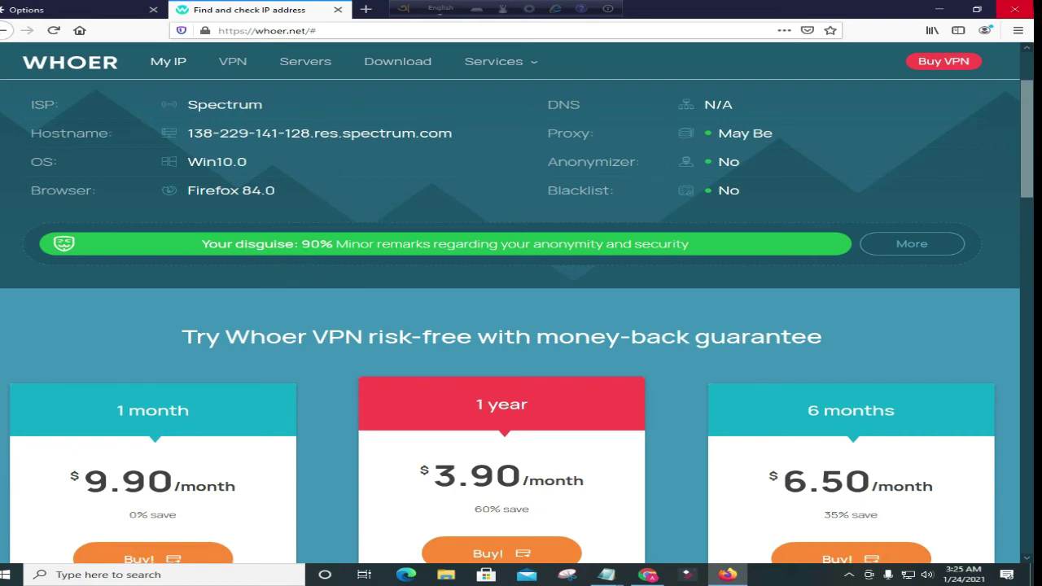
click(1030, 11)
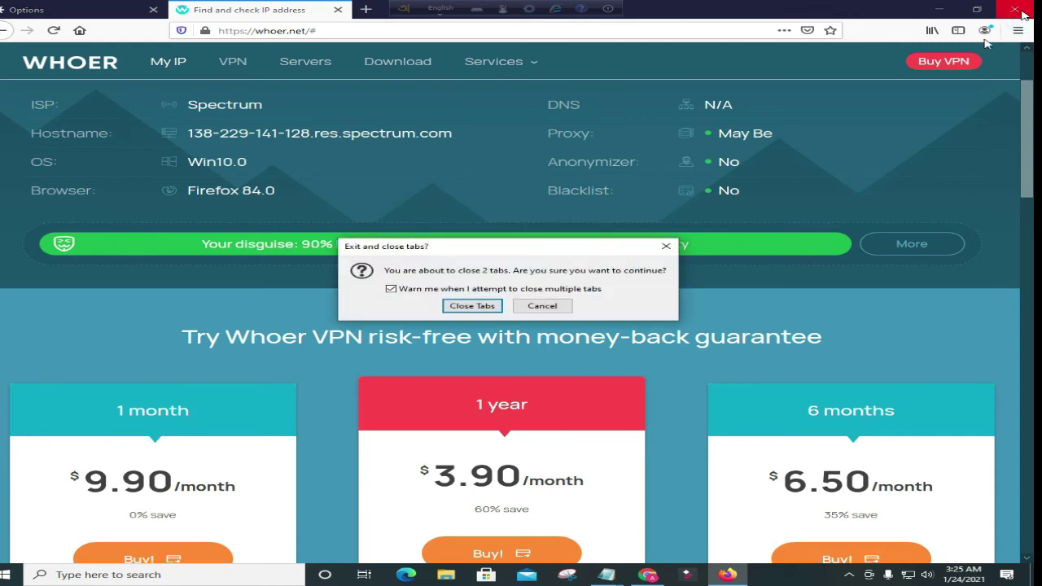
click(481, 306)
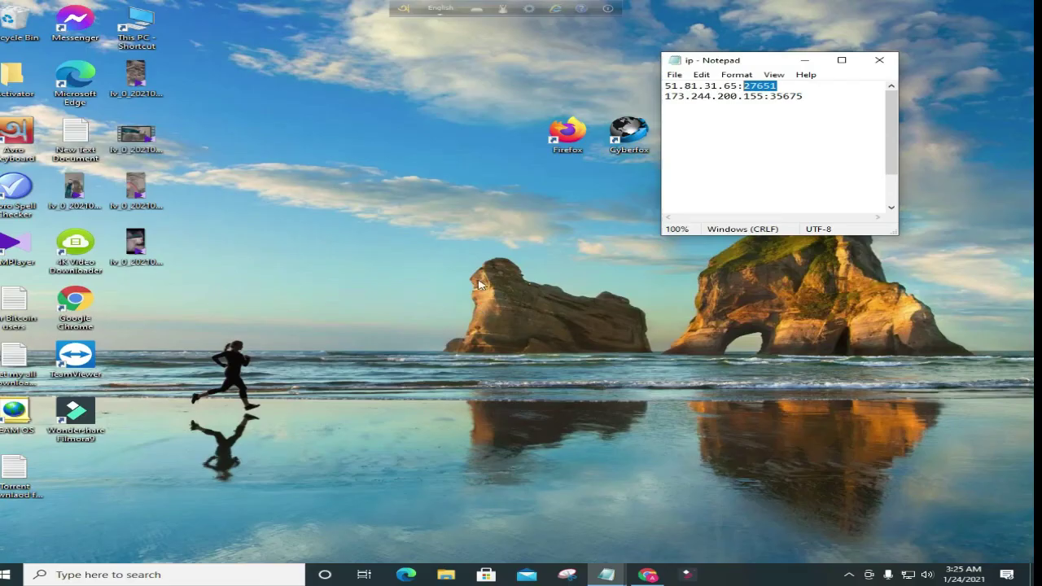
Step: Refresh the desktop and put away the ip note
right_click(326, 139)
click(407, 171)
right_click(400, 175)
click(432, 208)
click(880, 61)
right_click(429, 160)
click(469, 195)
Step: Restart Firefox without making it the default browser, open whoer.net and examine the IP address and disguise rating
double_click(567, 132)
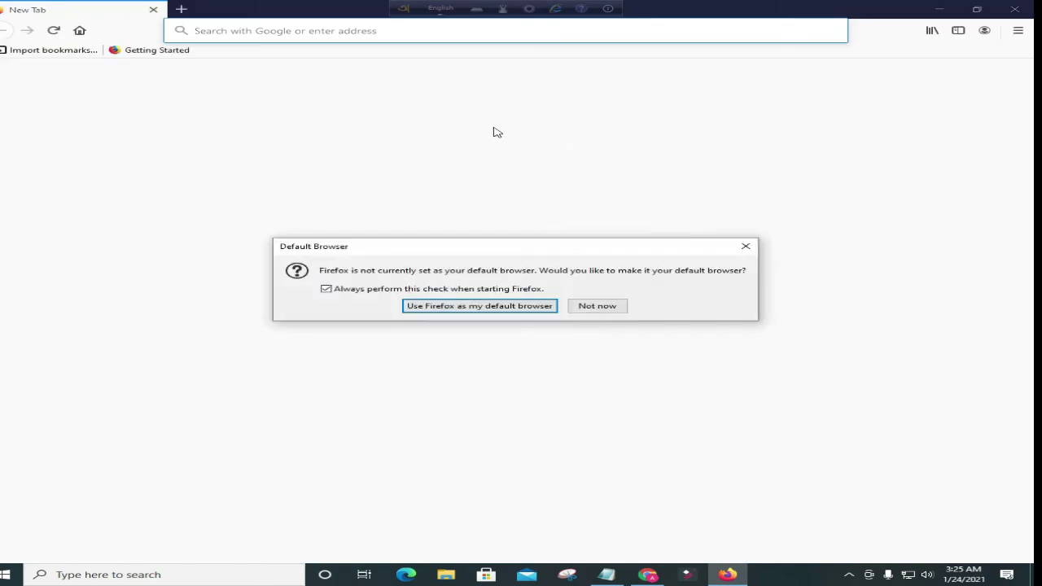
click(617, 303)
click(179, 210)
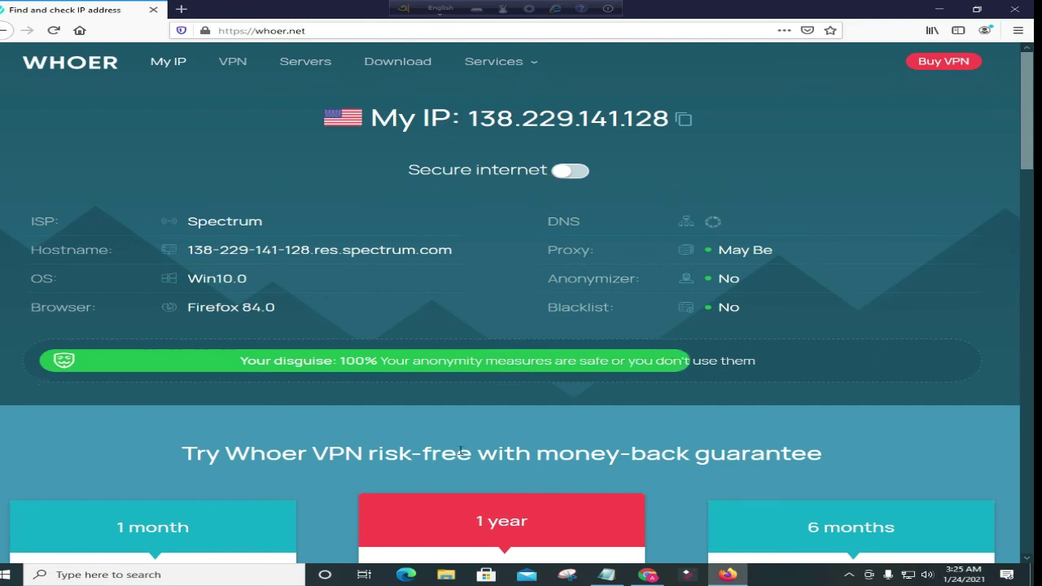
scroll(537, 350, down, 3)
scroll(588, 397, down, 7)
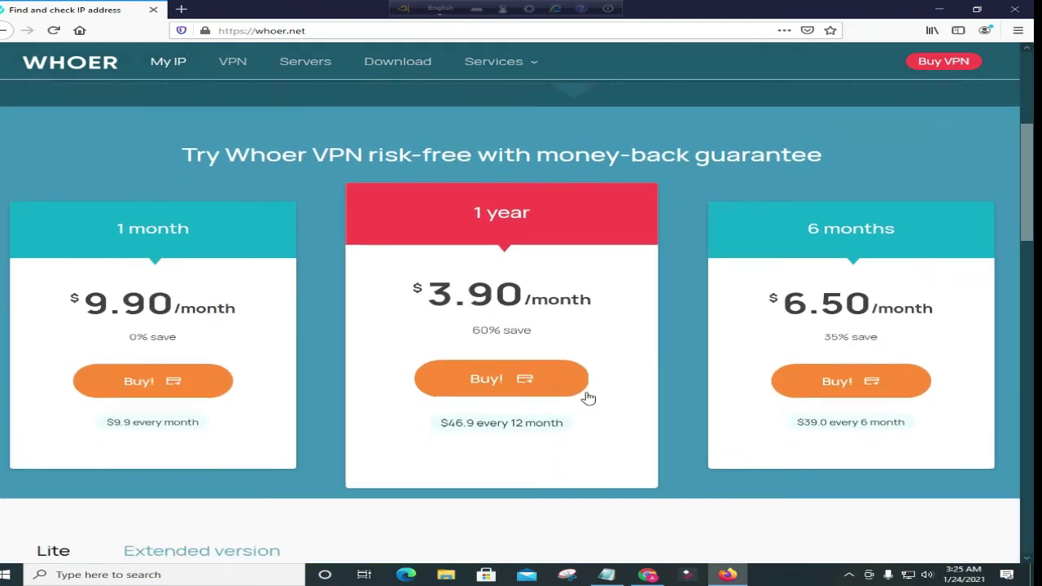
scroll(806, 384, up, 10)
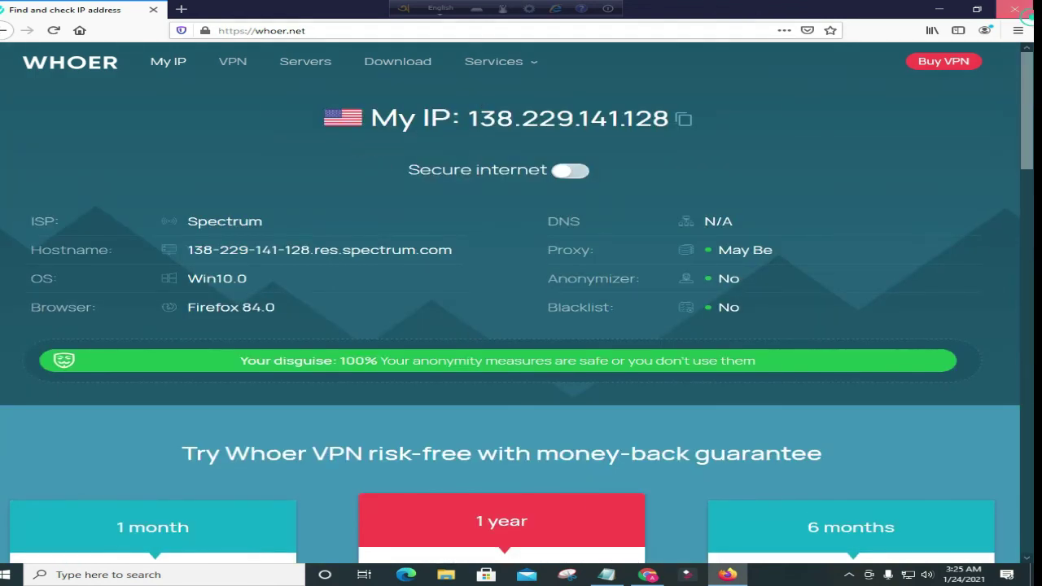
Step: Close Firefox and refresh the desktop
click(1014, 9)
right_click(379, 180)
click(433, 211)
right_click(436, 213)
click(488, 246)
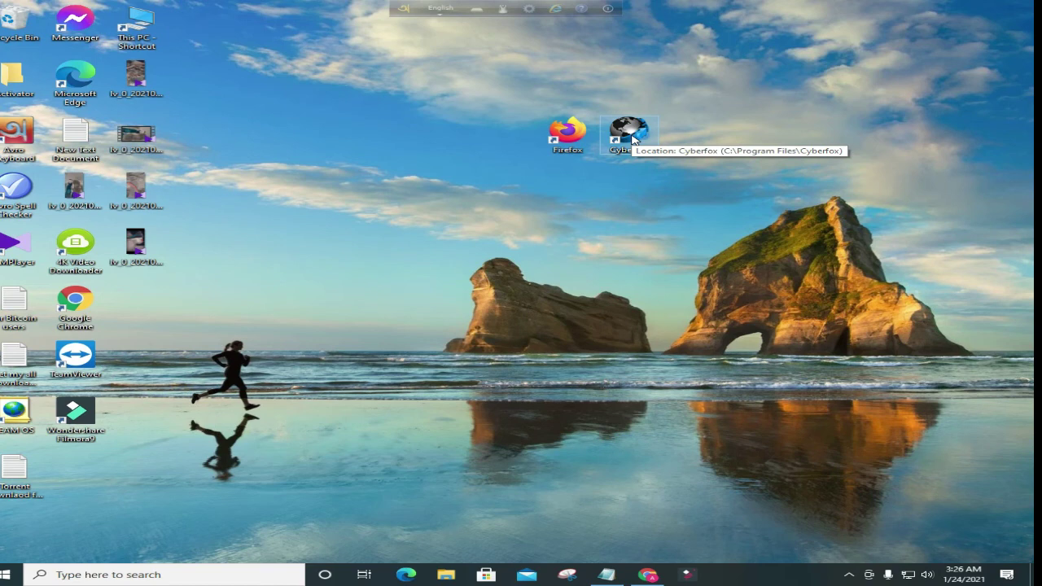
Step: Start Cyberfox from the desktop, decline making it the default browser and maximize its window
double_click(631, 135)
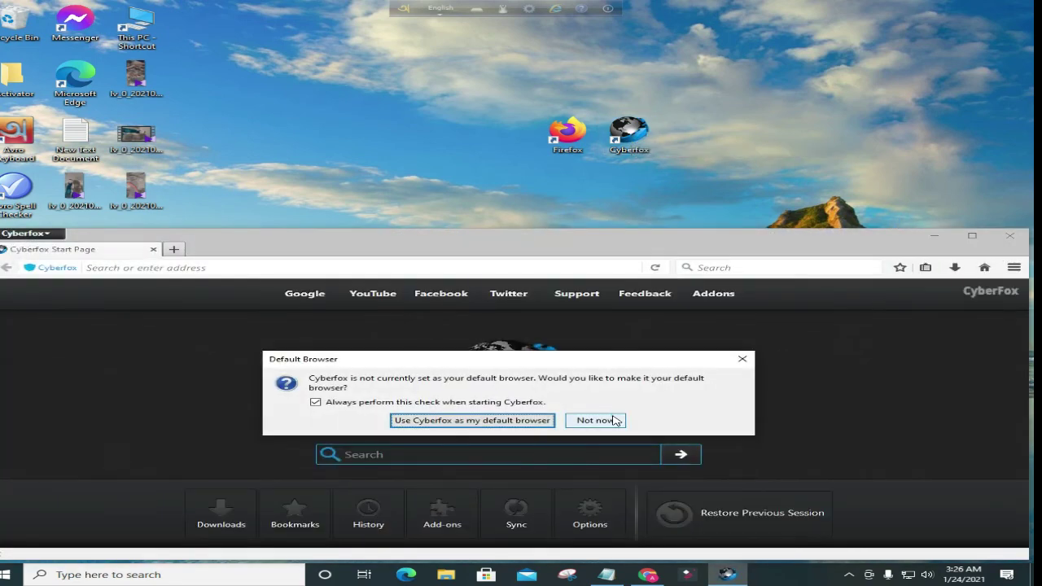
click(614, 420)
click(972, 236)
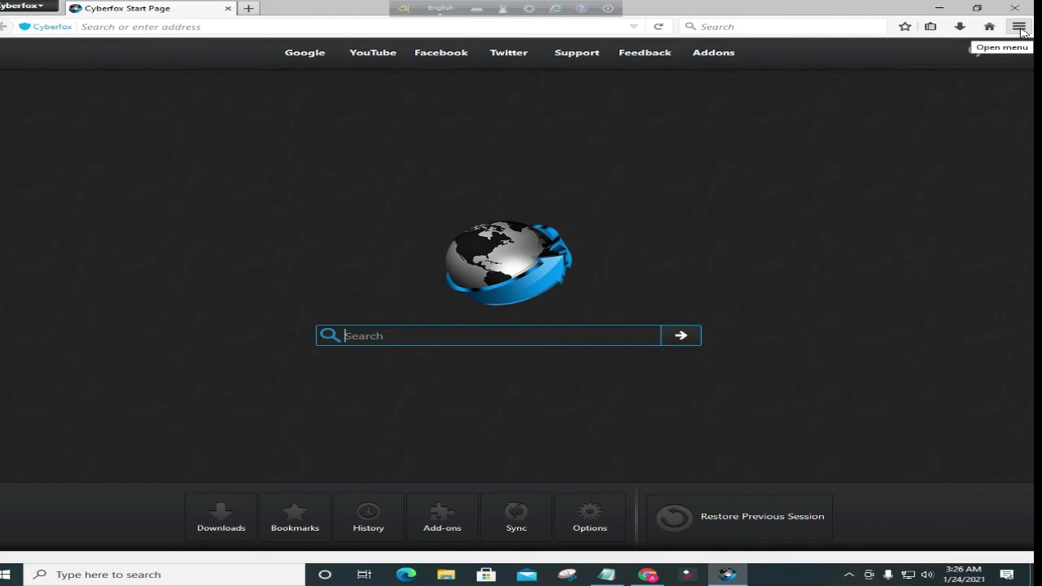
Step: Open the connection settings in Cyberfox's advanced network options and choose manual proxy configuration
click(1020, 27)
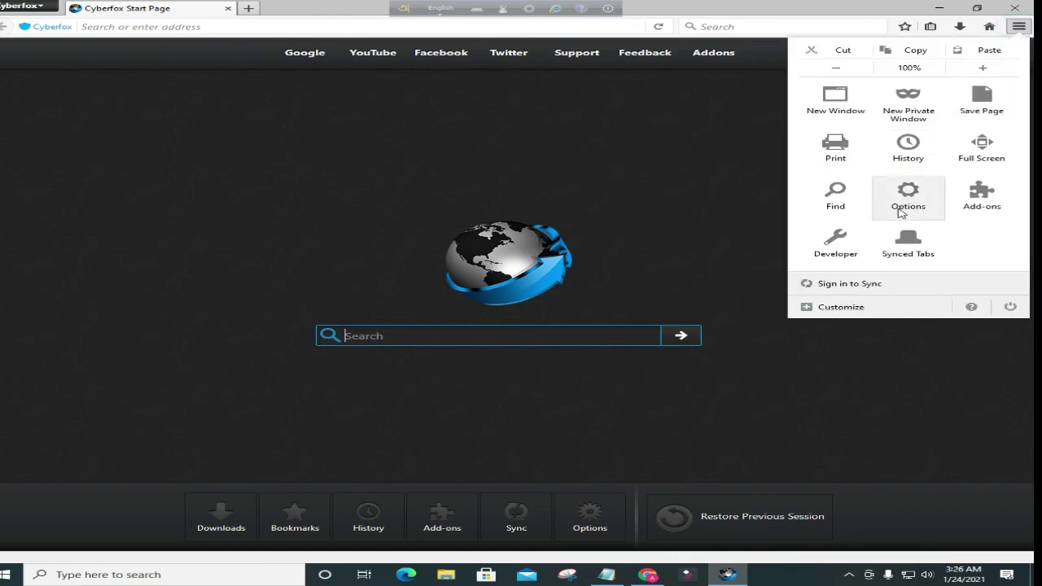
click(914, 193)
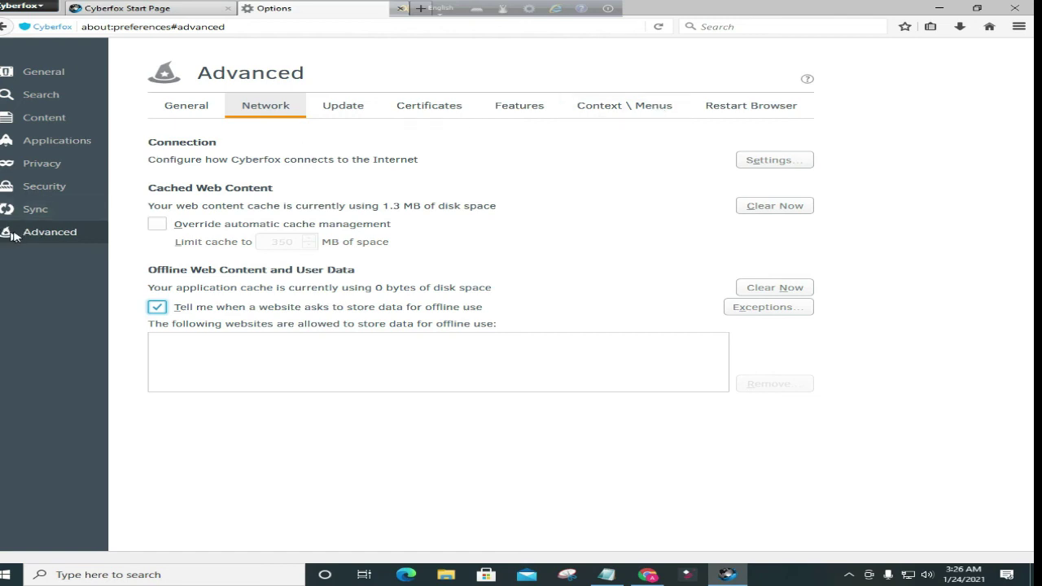
click(49, 234)
click(776, 162)
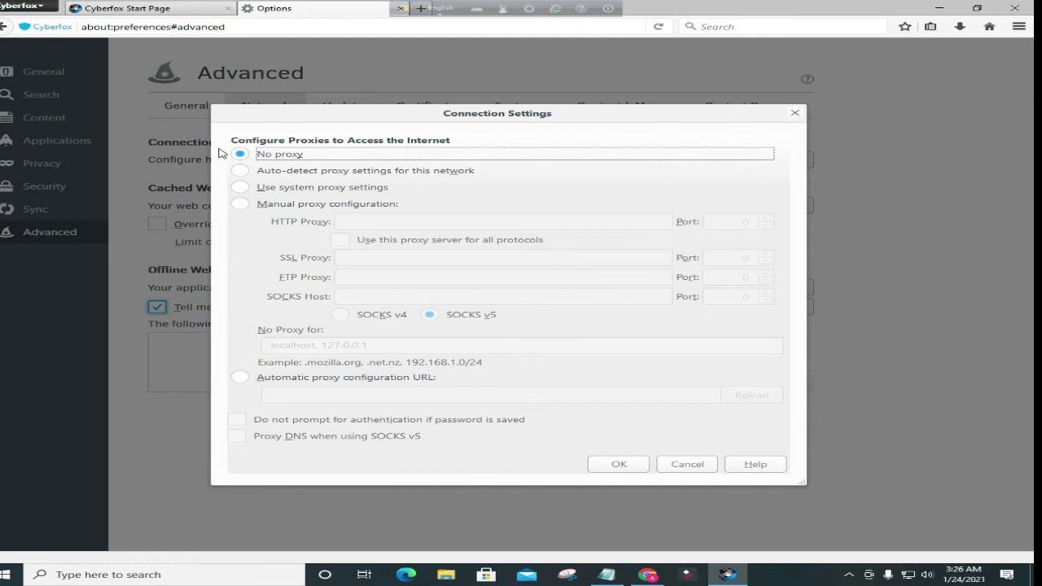
click(242, 204)
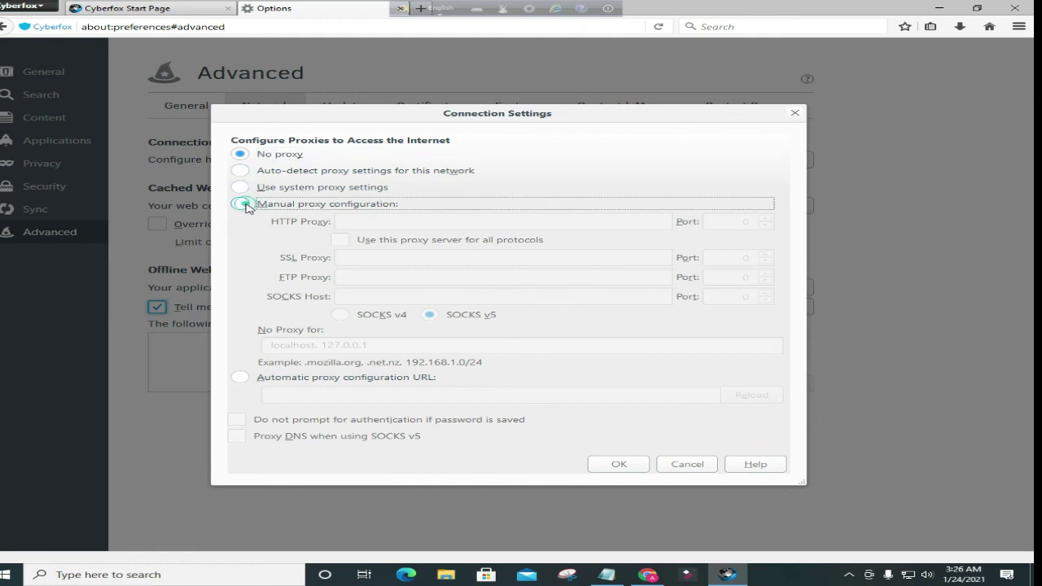
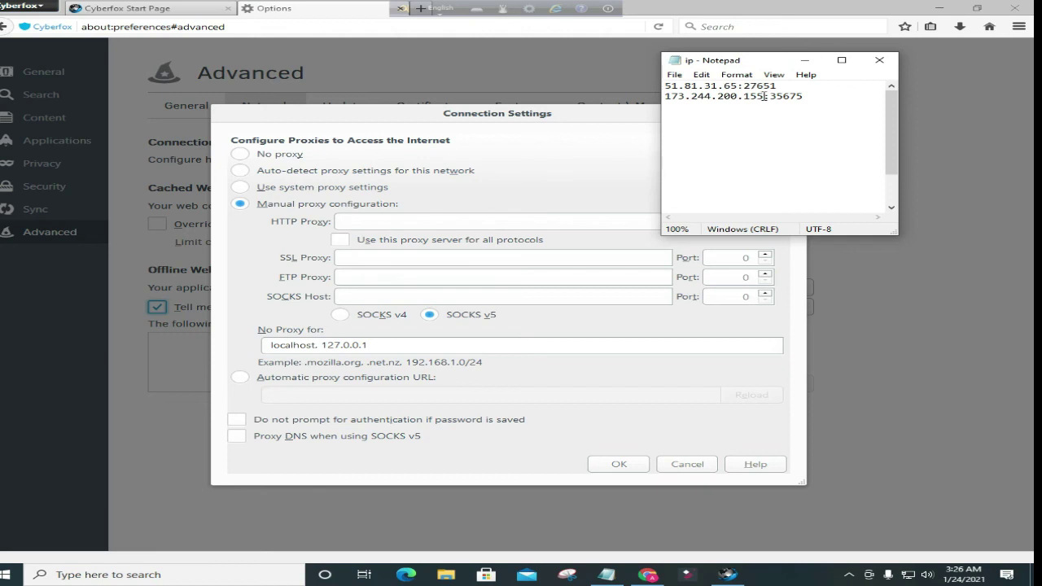
Step: Copy the address 173.244.200.155 from the ip note in Notepad and enter it as the SOCKS host in Cyberfox
drag(764, 96, 667, 97)
right_click(682, 96)
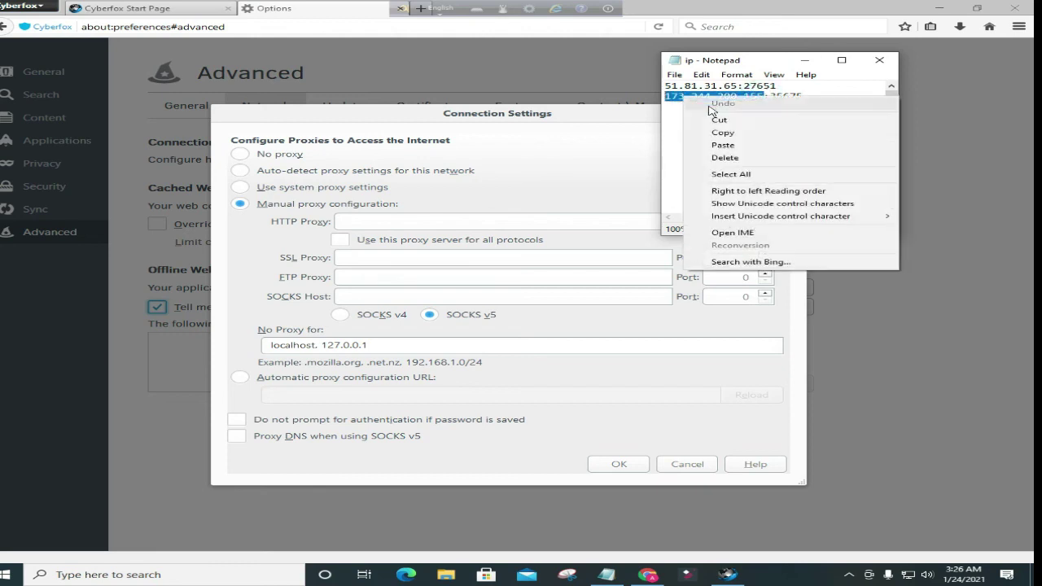
click(707, 133)
click(370, 295)
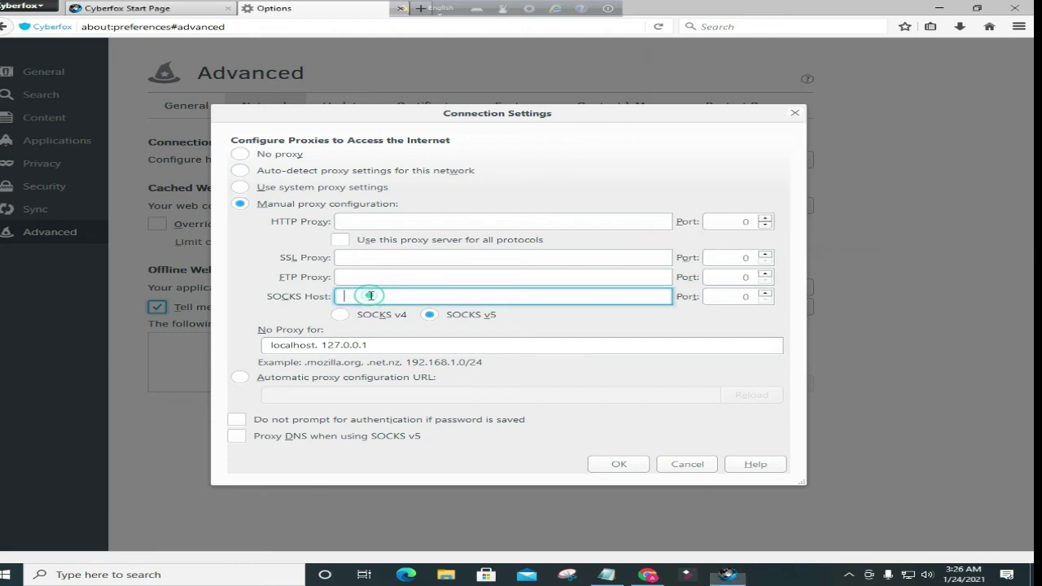
right_click(371, 297)
click(432, 347)
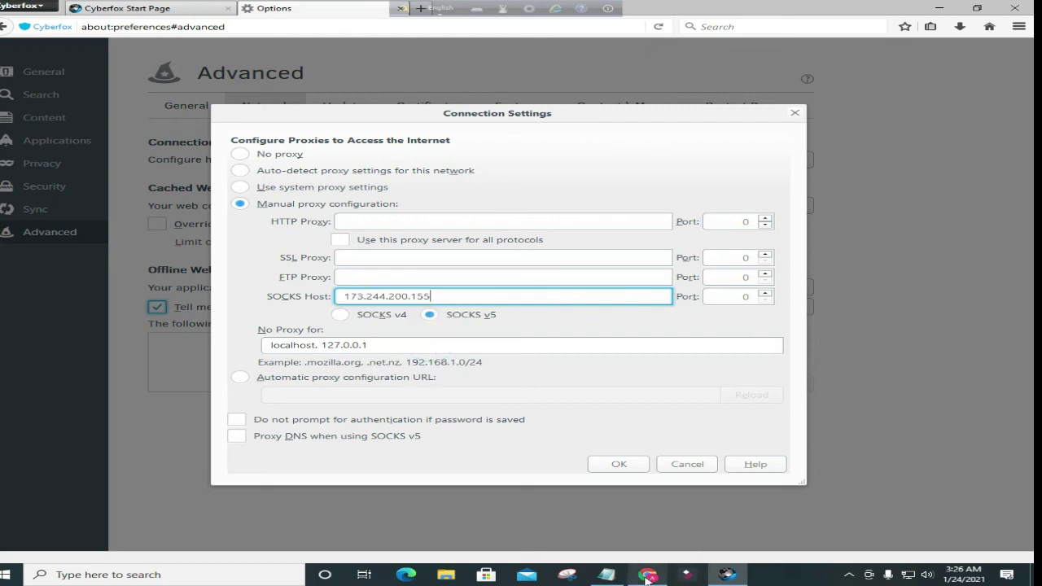
Step: Copy the port 35675 from the ip note in Notepad and paste it into the SOCKS host's port in Cyberfox
mouse_move(607, 574)
click(616, 554)
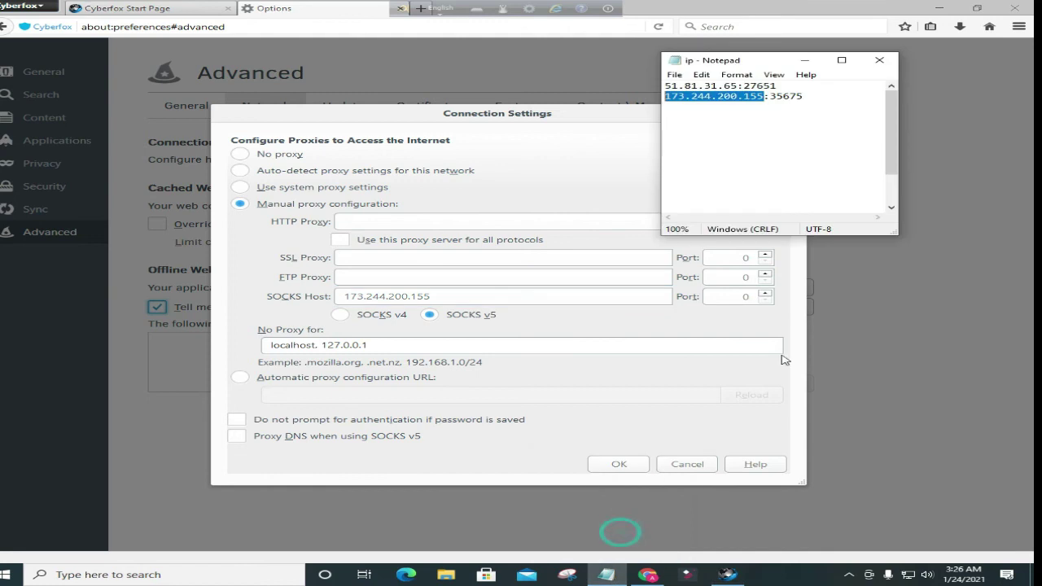
double_click(788, 96)
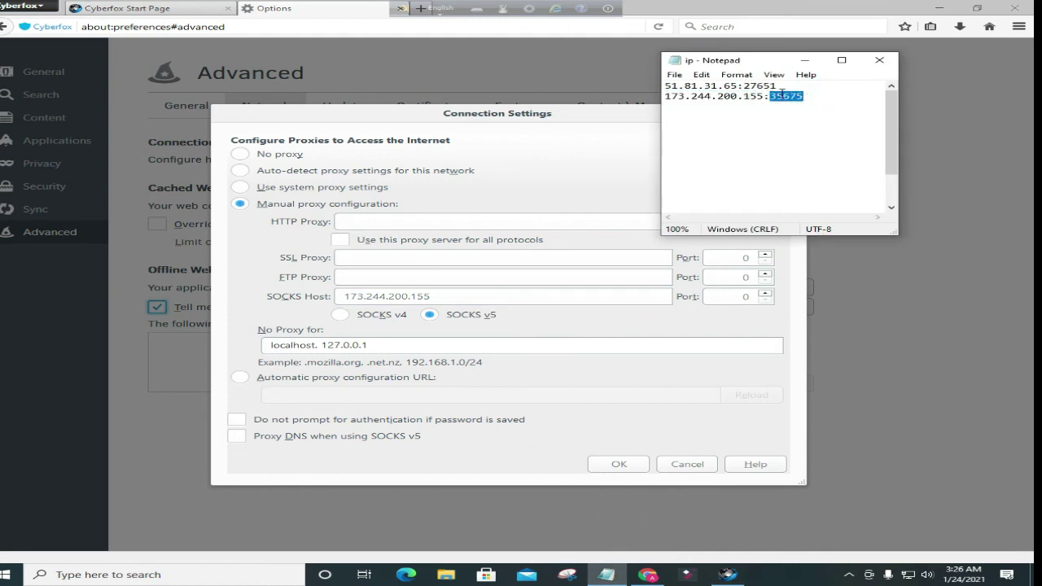
right_click(783, 93)
click(822, 128)
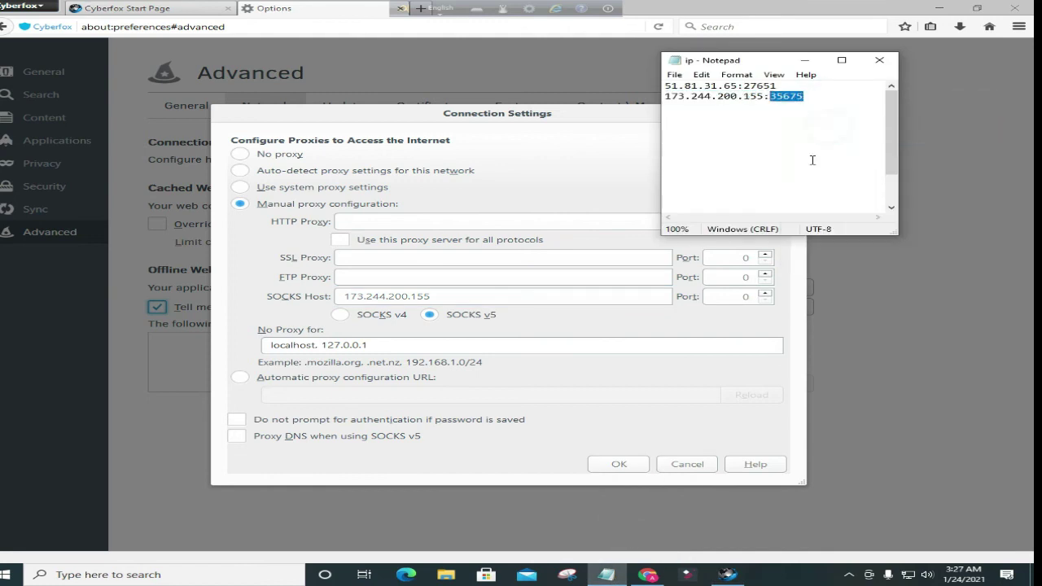
click(745, 297)
right_click(738, 296)
click(752, 340)
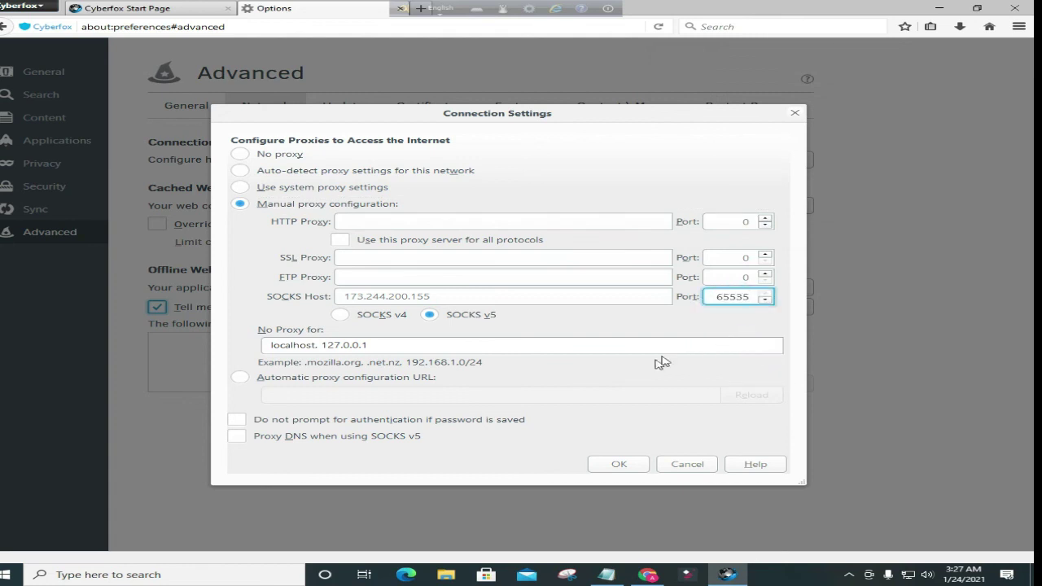
Step: Enable skipping the authentication prompt for saved passwords and proxying DNS with SOCKS v5, and save the connection settings
click(236, 419)
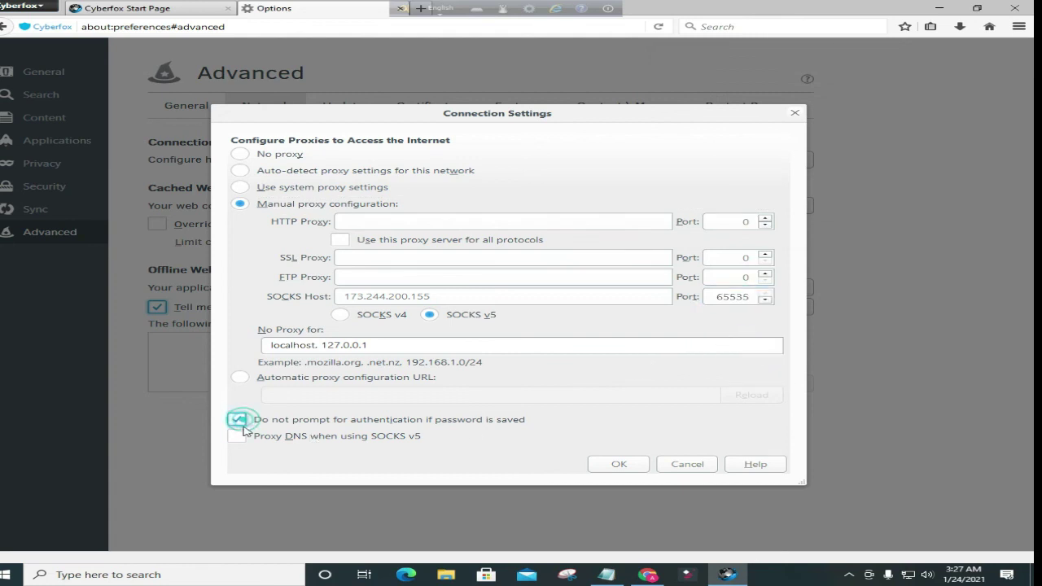
click(237, 436)
click(616, 463)
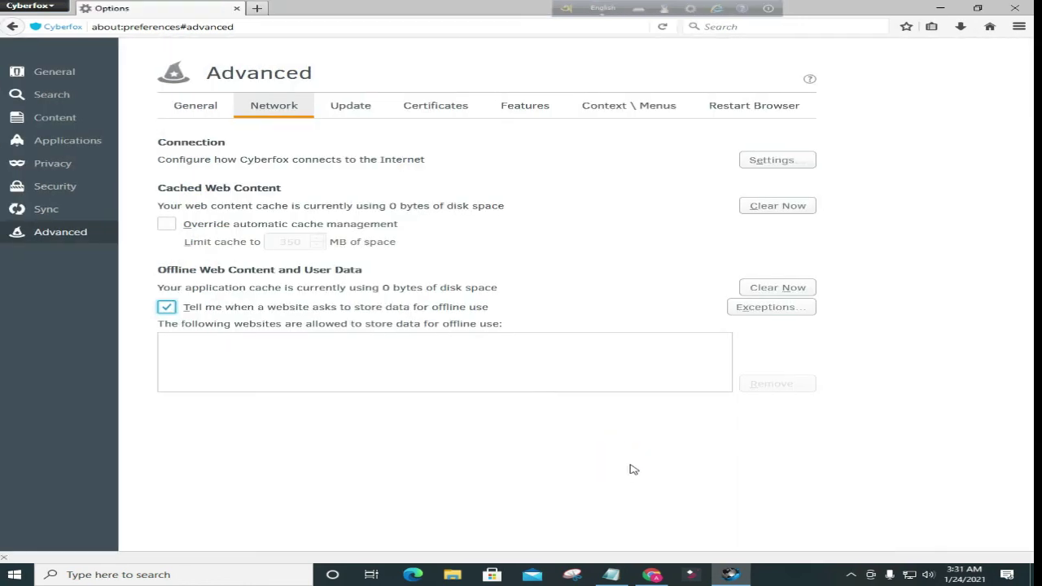